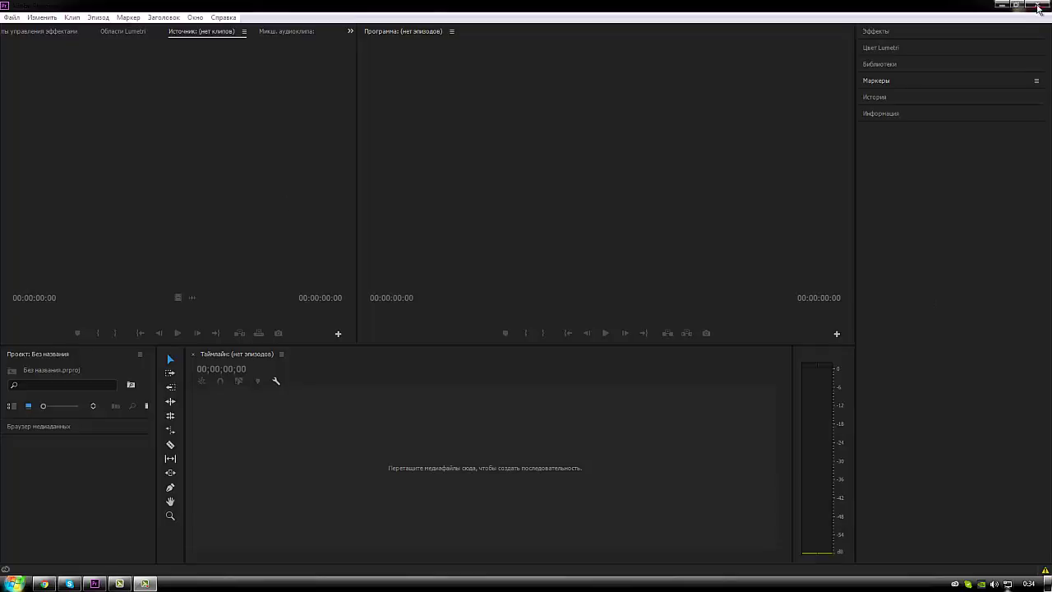
Bring the Tony Jaa Fight Scene Ong Bak 1.mp4 file from the desktop into the empty timeline to create a sequence from it.
left_click(1016, 5)
left_click_drag(604, 87, 403, 507)
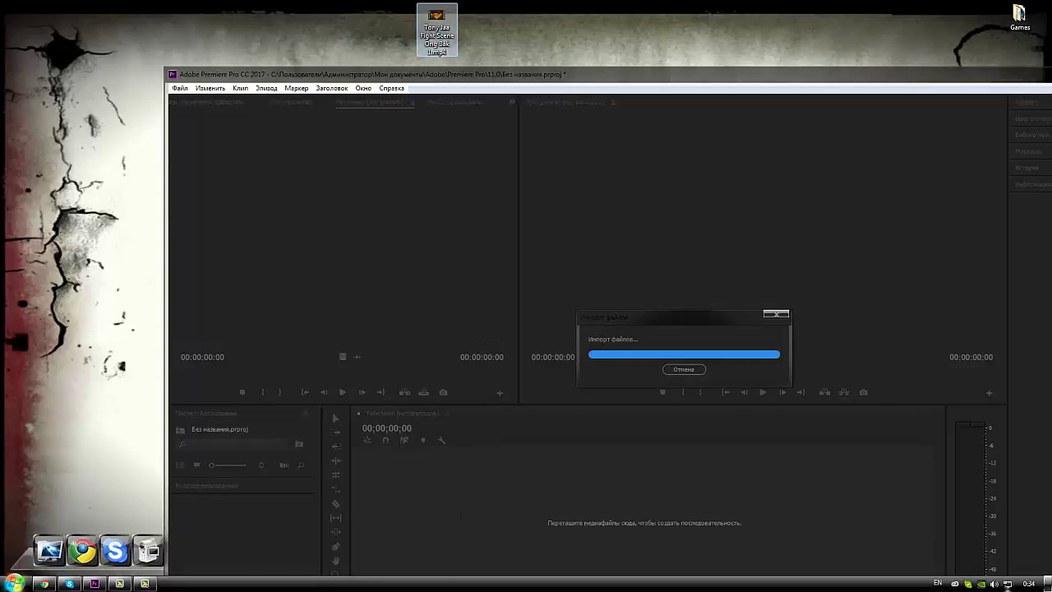
double_click(994, 74)
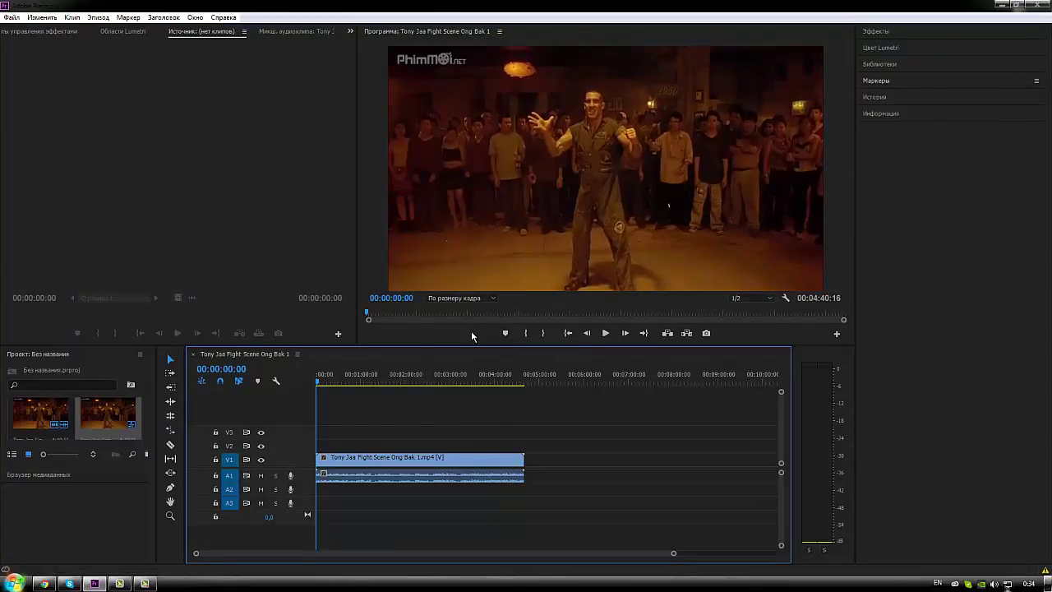
Briefly play the sequence from its start and enlarge the Program monitor vertically.
mouse_move(319, 384)
left_mouse_down()
mouse_move(357, 383)
mouse_move(304, 385)
mouse_move(317, 386)
left_mouse_up()
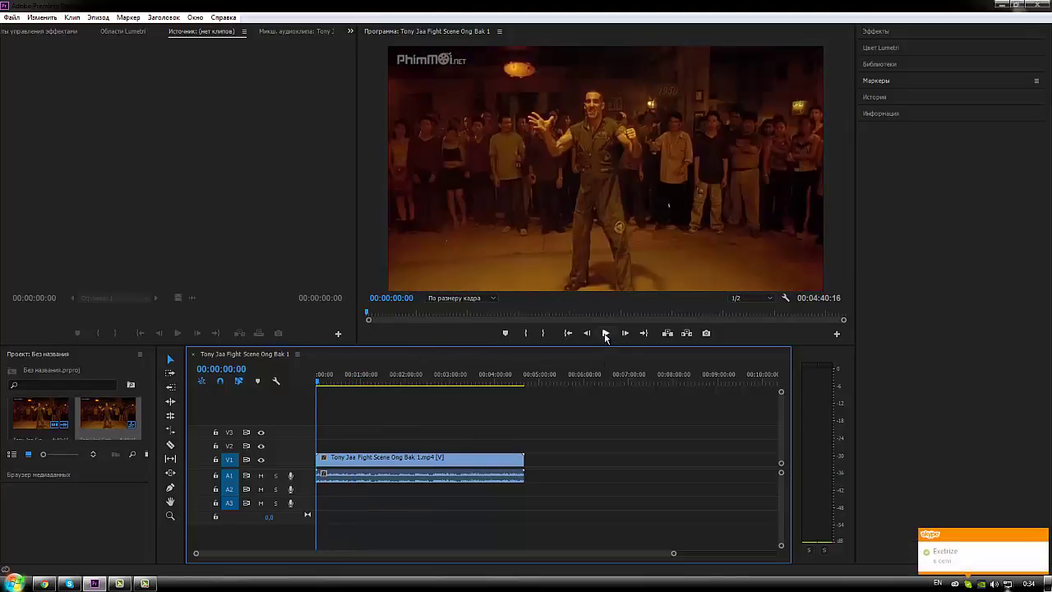
left_click(605, 333)
left_click(606, 333)
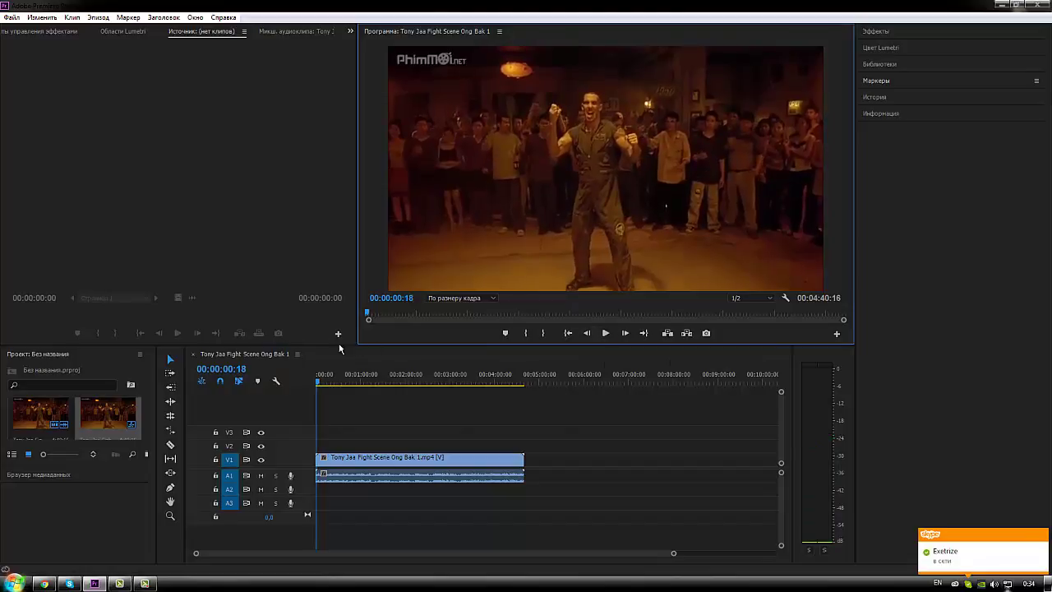
left_click_drag(367, 345, 357, 397)
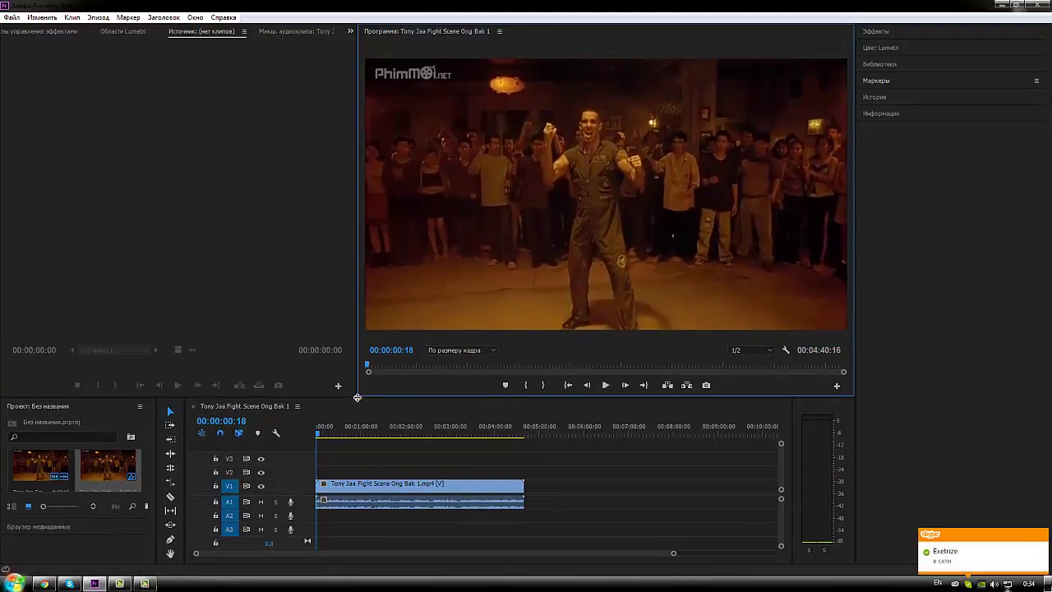
Play the opening seconds of the sequence, return the playhead to the start and replay the first second.
left_click(605, 385)
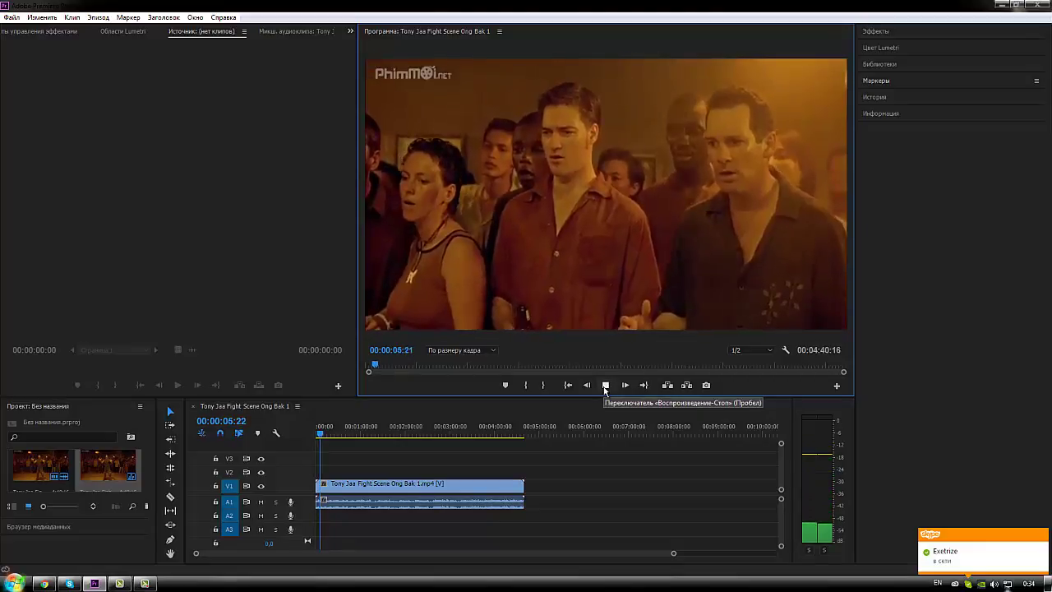
left_click(605, 385)
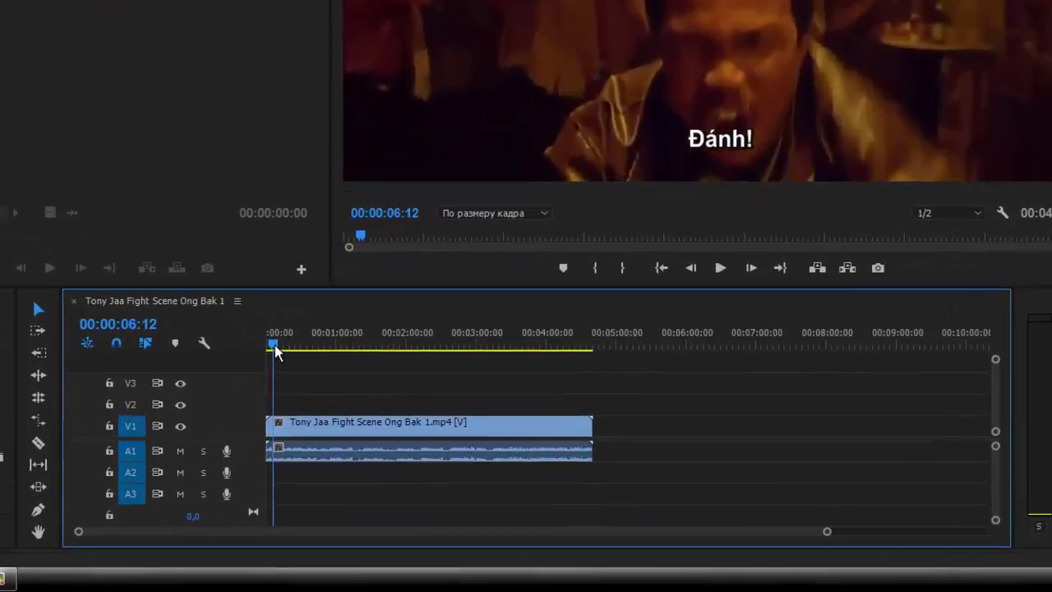
left_click_drag(299, 388, 278, 385)
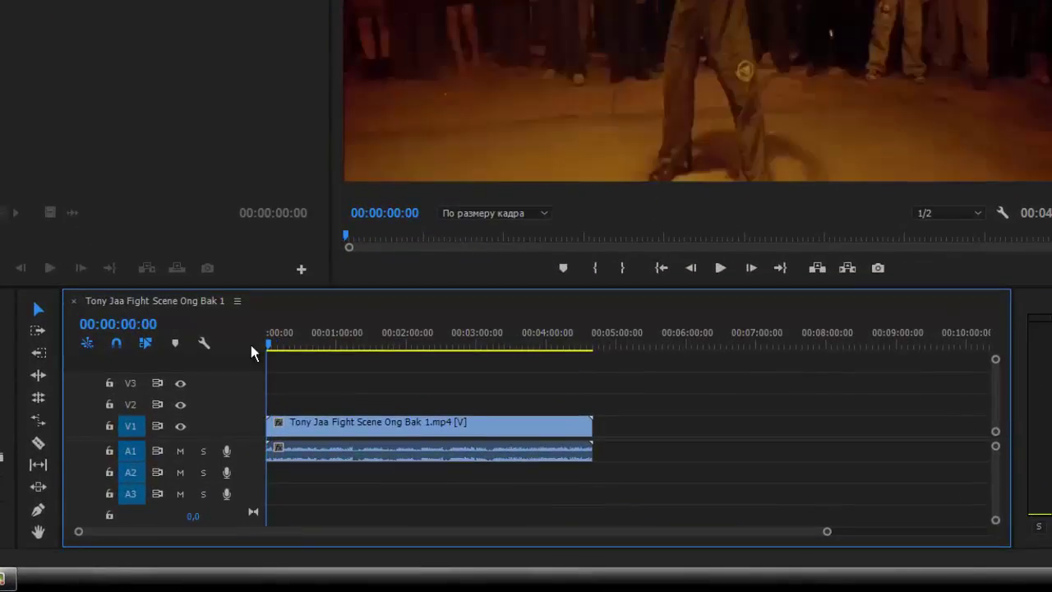
left_click(719, 268)
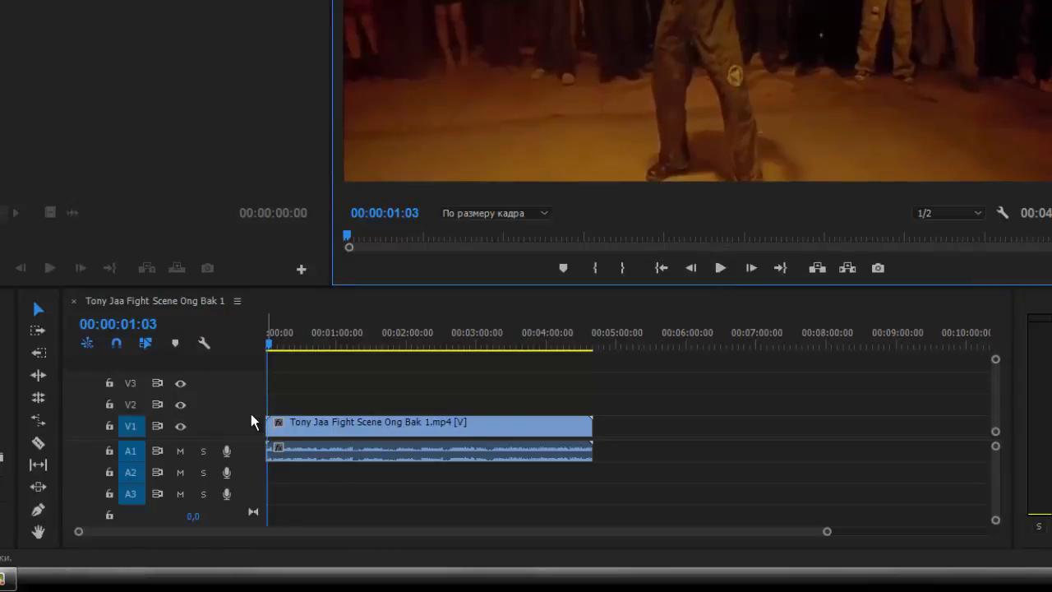
Increase the height of video track V1 and give the video tracks more room above the audio tracks.
left_click(235, 417)
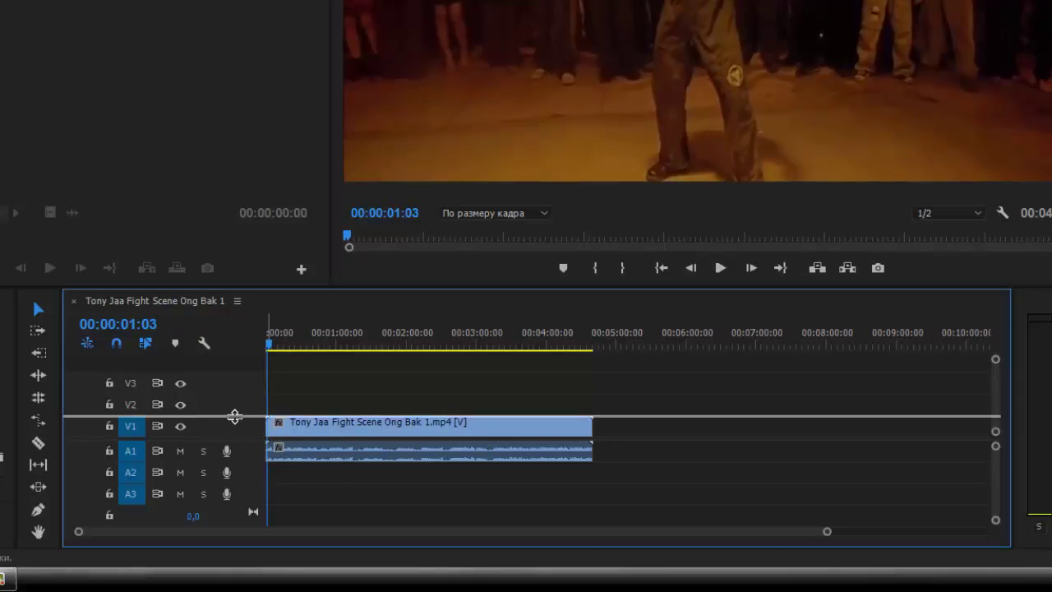
left_click_drag(232, 375, 229, 361)
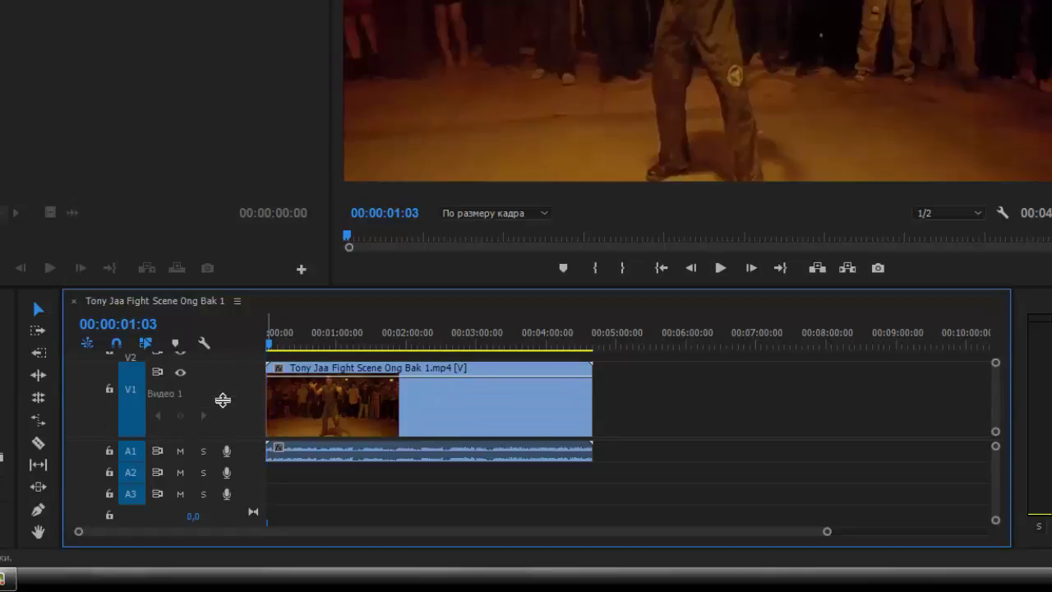
left_click_drag(226, 351, 225, 349)
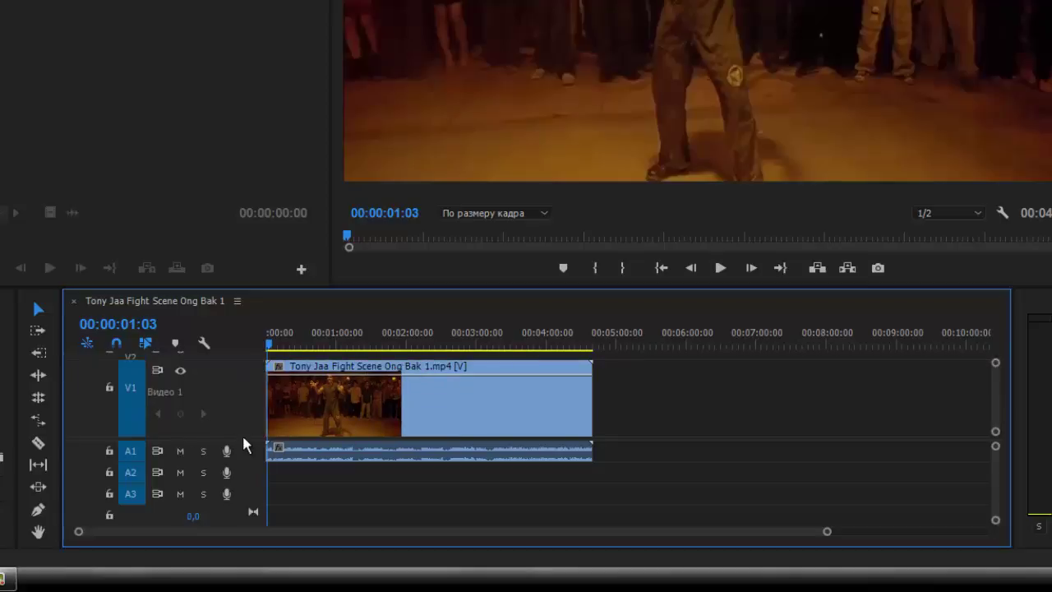
left_click_drag(244, 443, 244, 479)
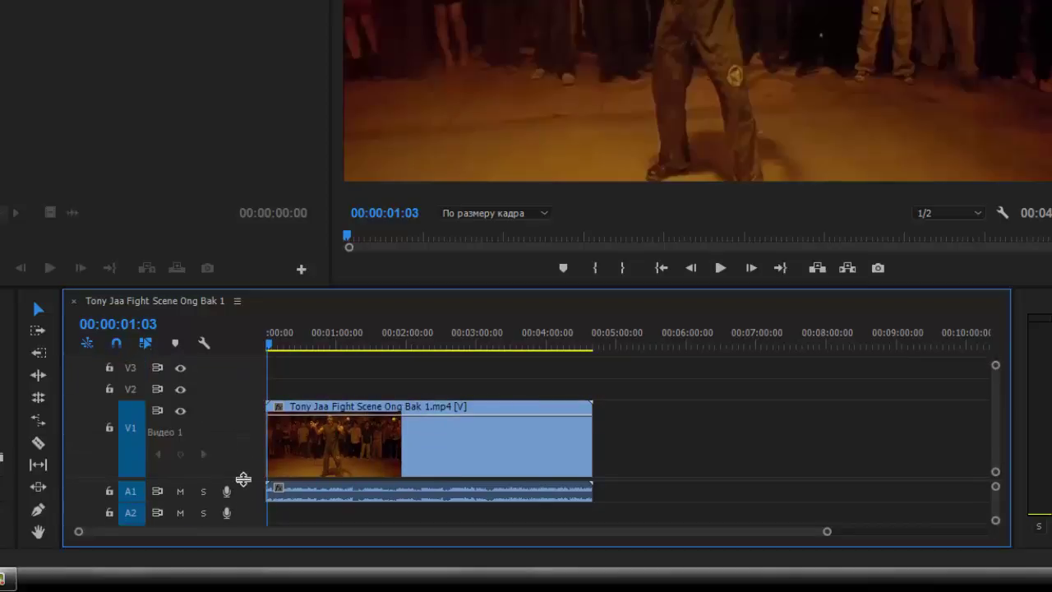
Show the Time Remapping Speed keyframes on the video clip in track V1.
left_click(359, 441)
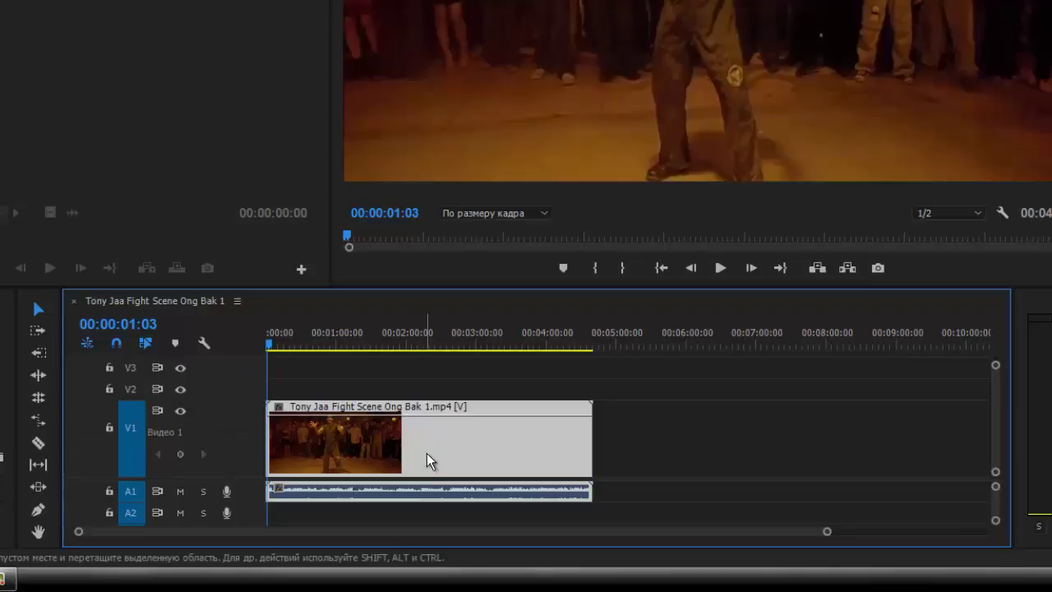
left_click(672, 452)
left_click(373, 434)
right_click(374, 433)
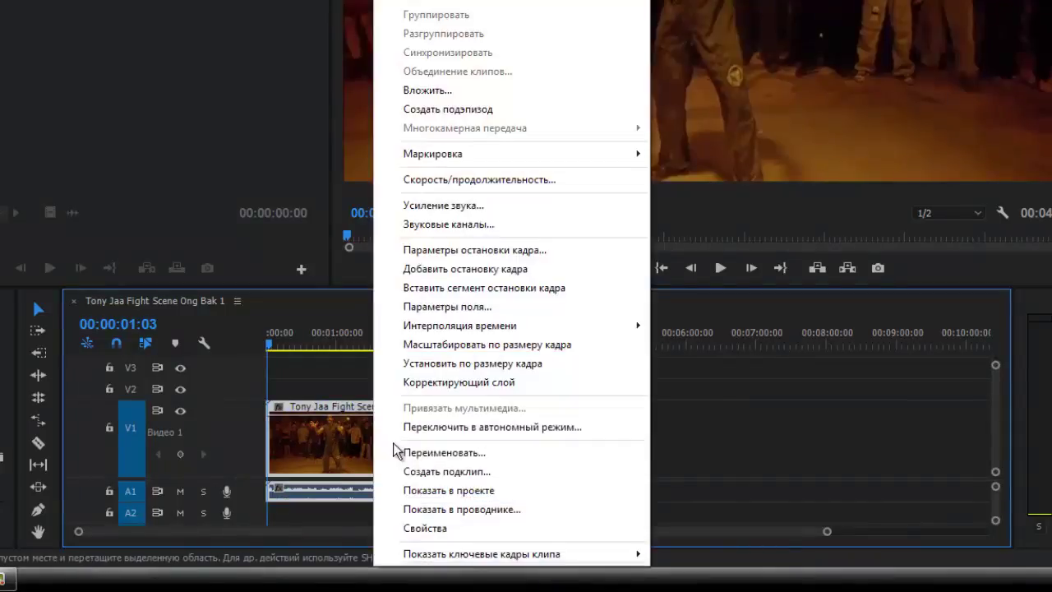
mouse_move(429, 557)
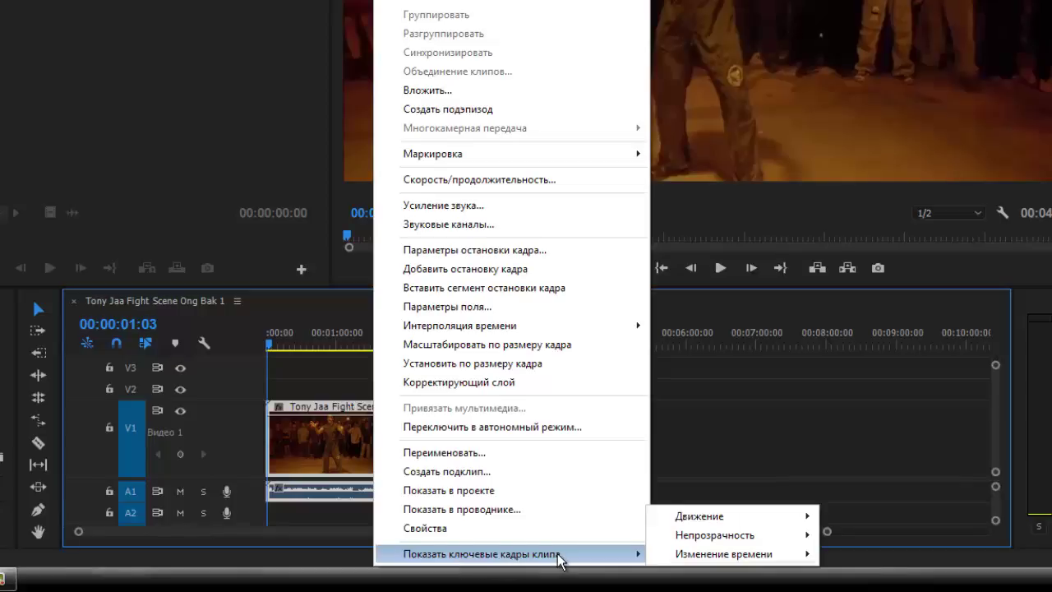
mouse_move(699, 557)
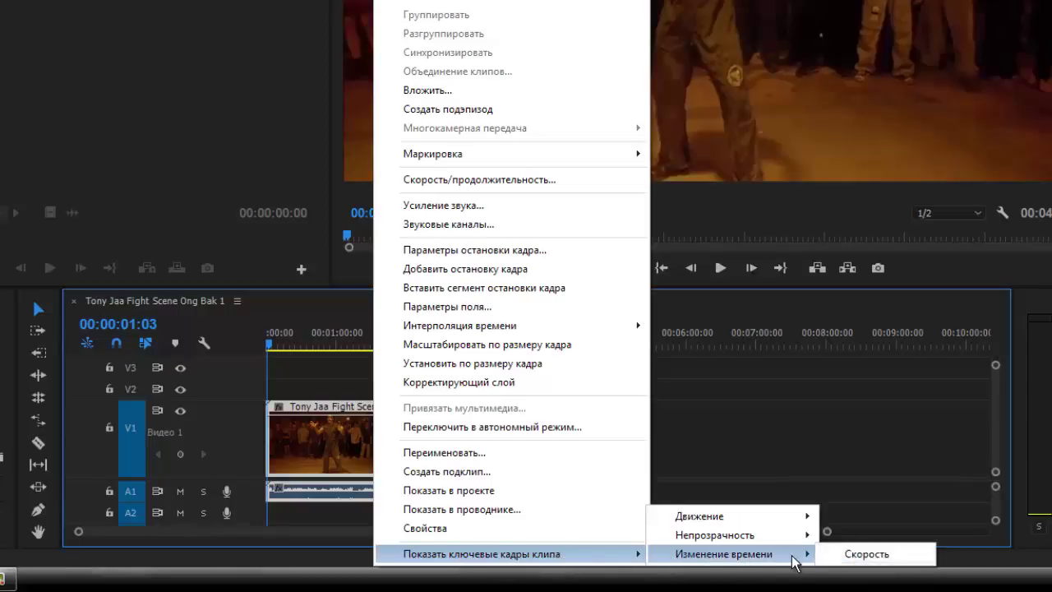
left_click(867, 554)
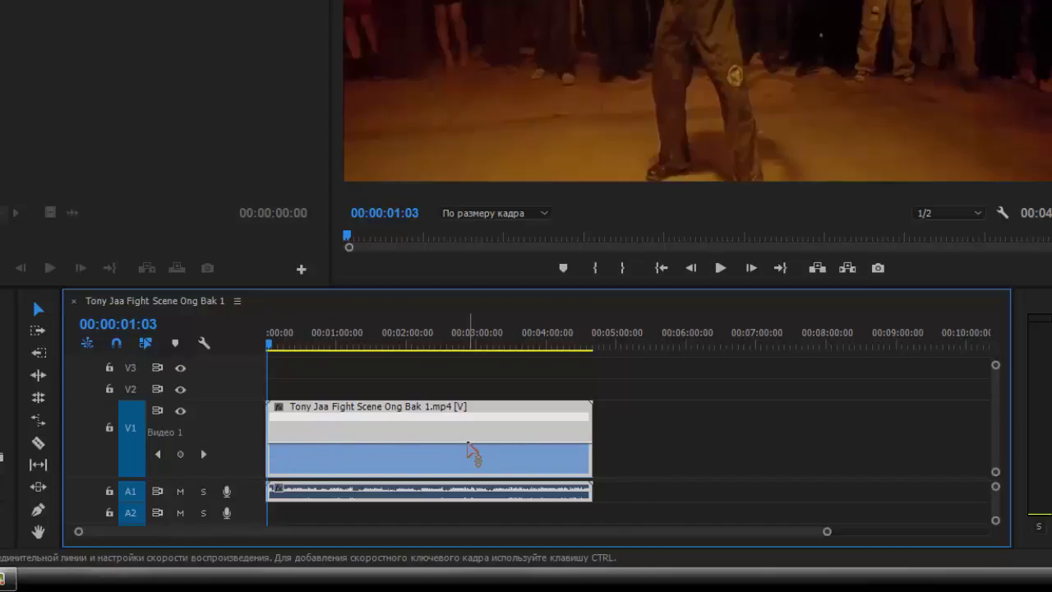
Try out slower and faster playback speeds on the V1 clip by moving its speed line down and up.
left_click_drag(468, 448, 475, 463)
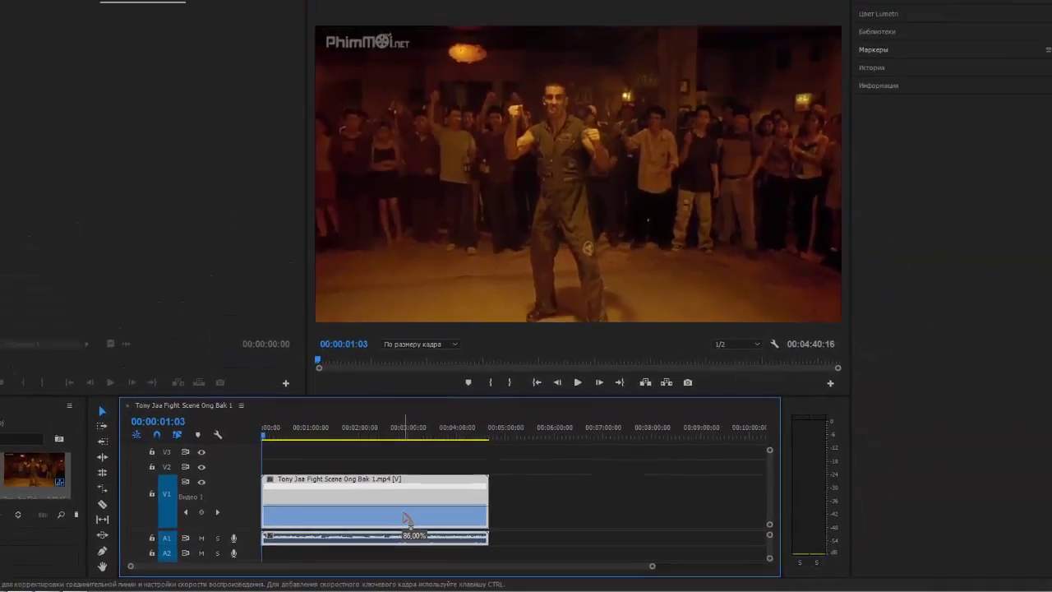
left_click_drag(405, 518, 382, 467)
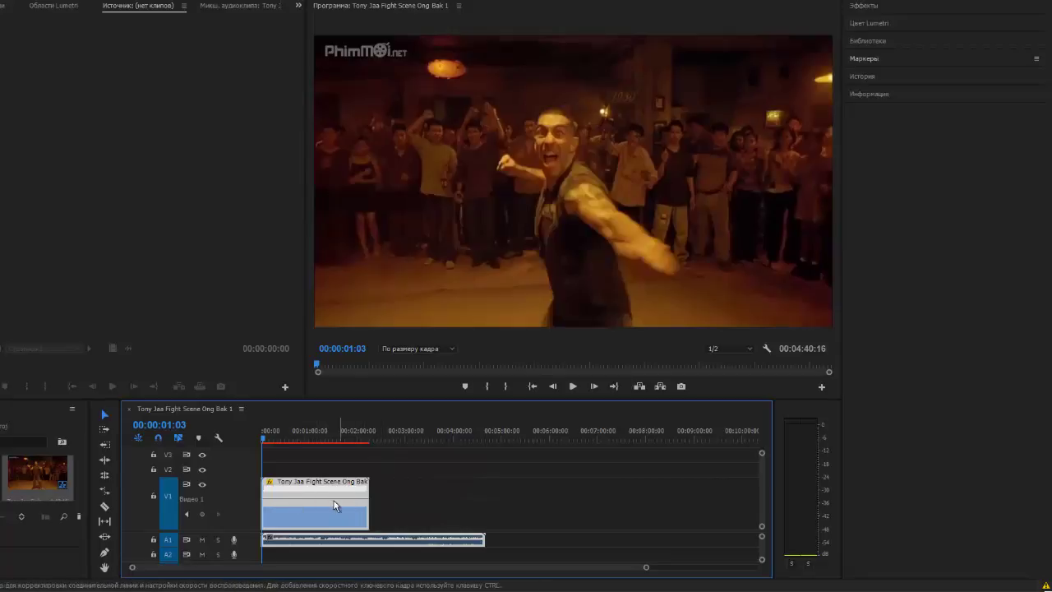
left_click_drag(328, 506, 364, 554)
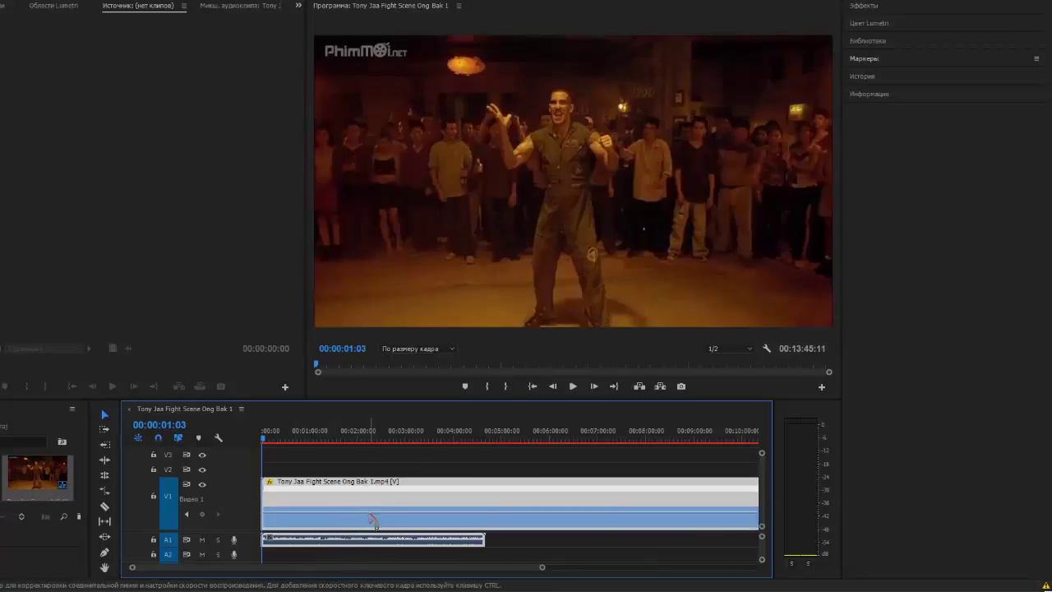
Raise the V1 clip's speed line well above normal and play back the fast-motion result.
left_click_drag(373, 516, 359, 441)
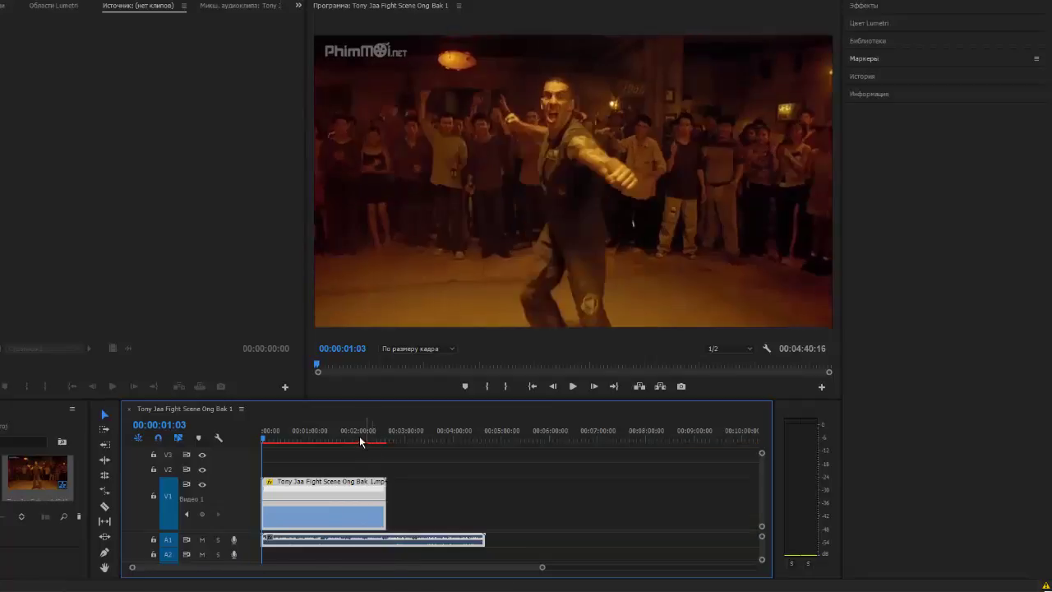
left_click(569, 388)
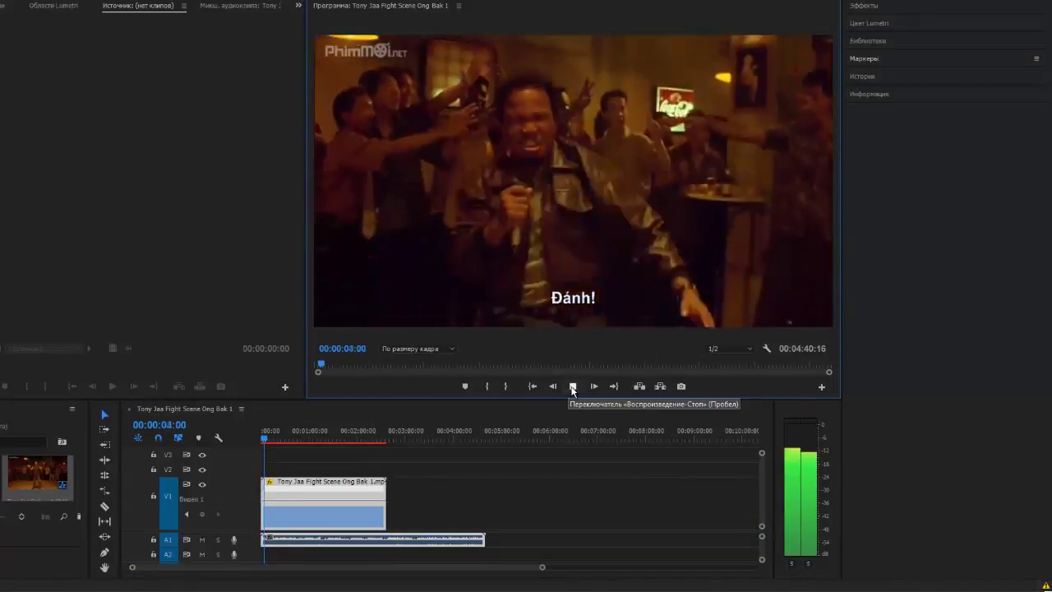
left_click(571, 388)
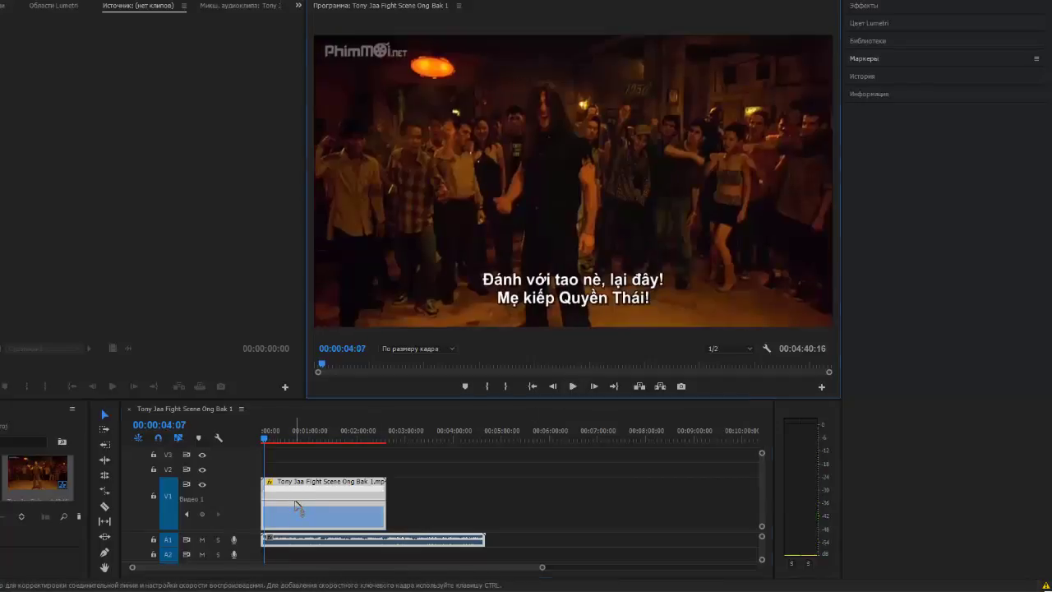
Lower the V1 clip's speed line to extreme slow motion and play back the result.
left_click(296, 502)
left_click_drag(300, 545, 279, 587)
left_click(568, 387)
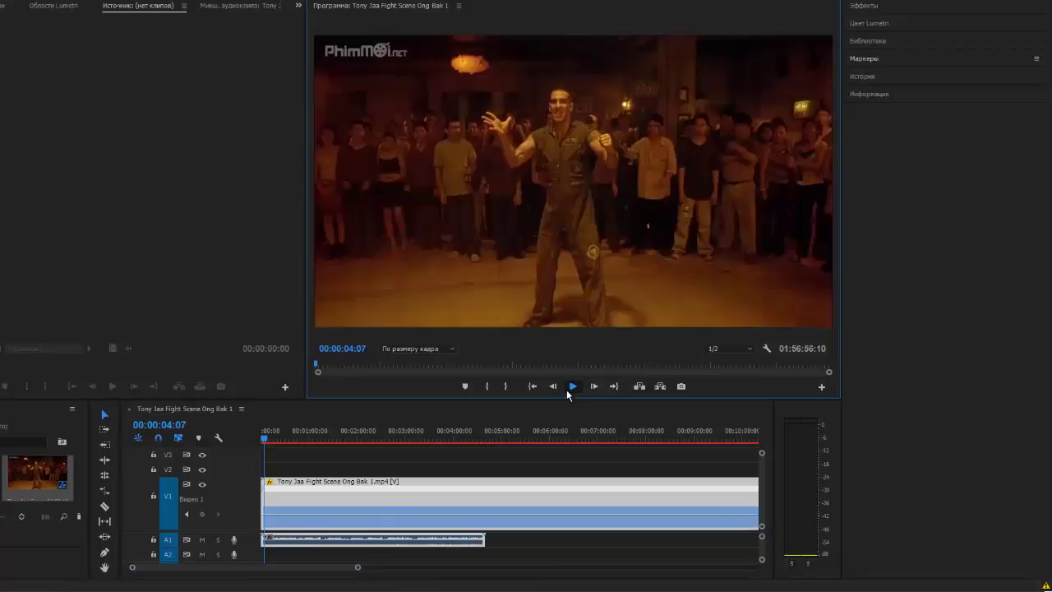
left_click(566, 389)
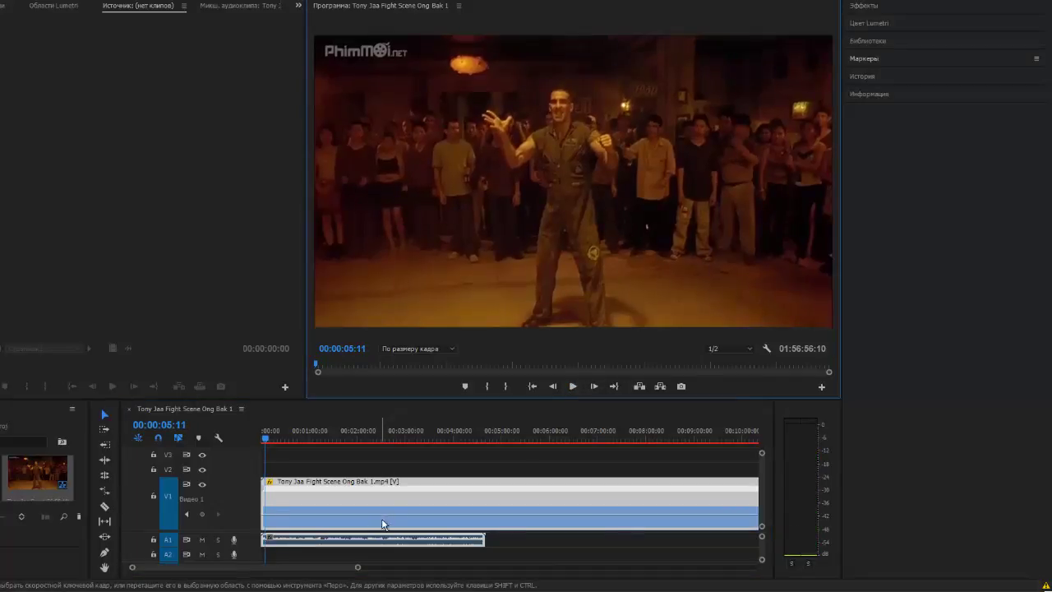
Raise the V1 clip's speed line to a moderate slow motion and play back the result.
left_click_drag(383, 521, 387, 506)
left_click(572, 386)
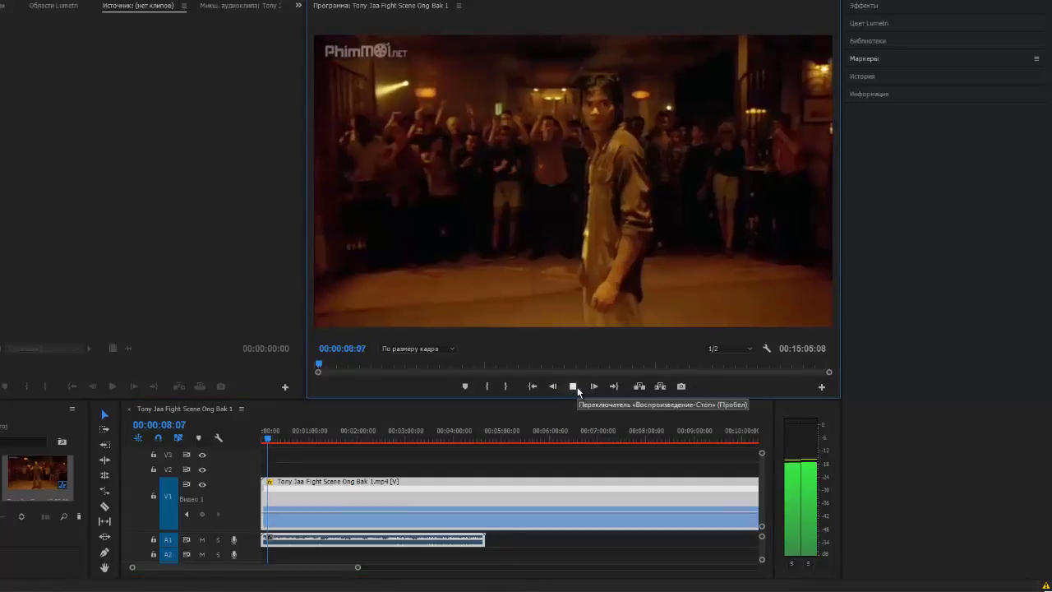
left_click(573, 386)
Set the V1 clip's speed to 98% and play the sequence from the start.
left_click(265, 431)
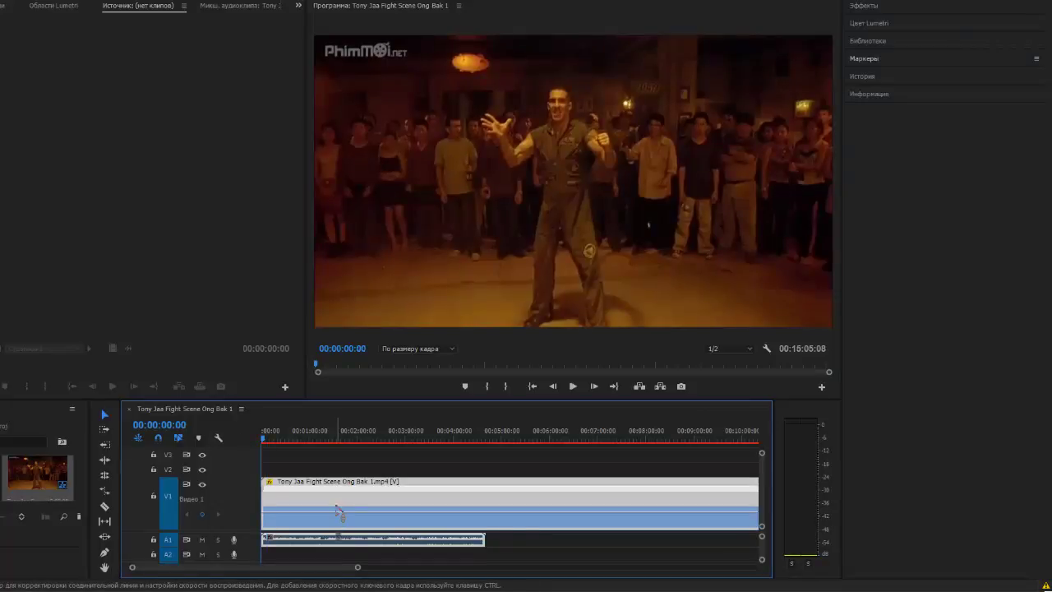
left_click_drag(338, 512, 343, 482)
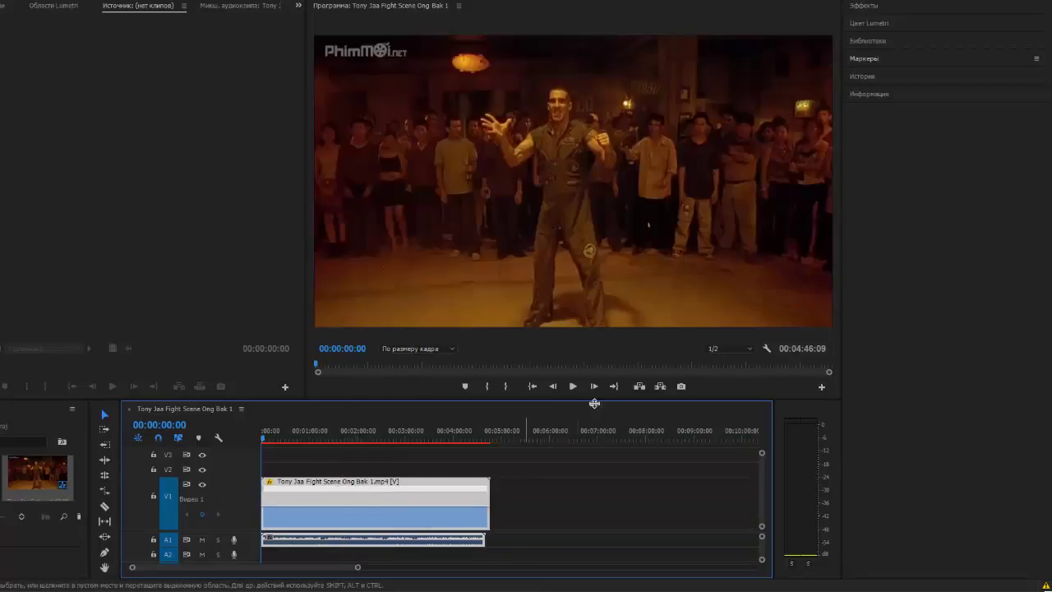
left_click(573, 386)
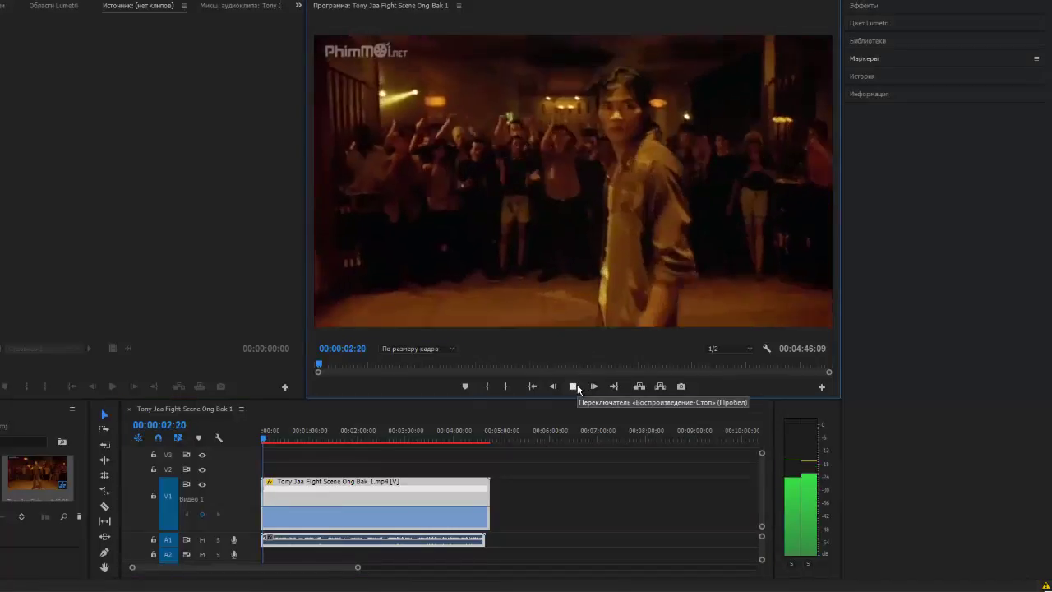
left_click(576, 384)
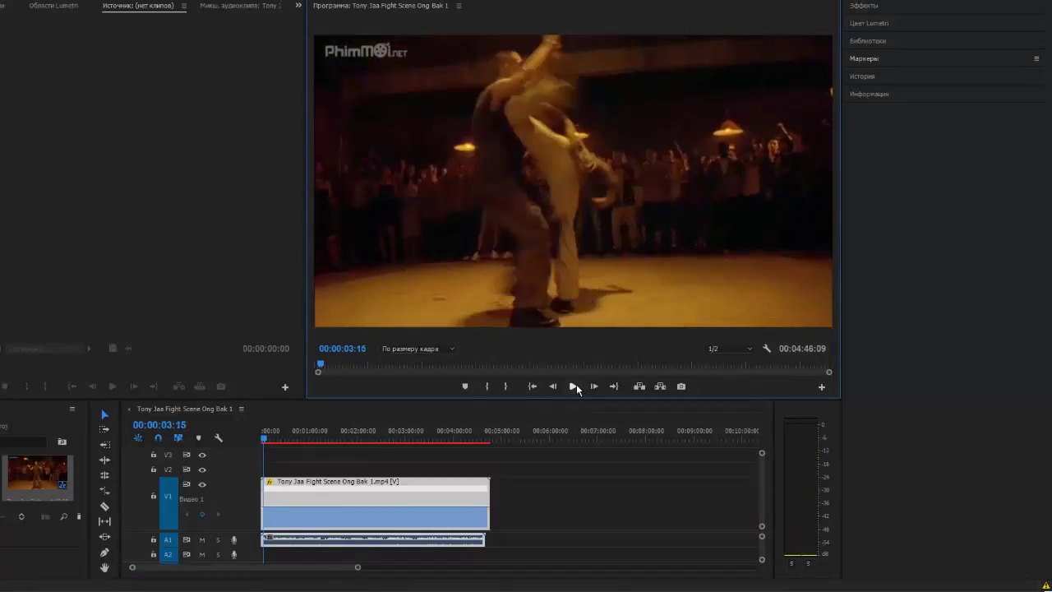
Position the playhead at 00:00:03:04, where the two fighters face each other, and magnify the timeline around it.
left_click(264, 439)
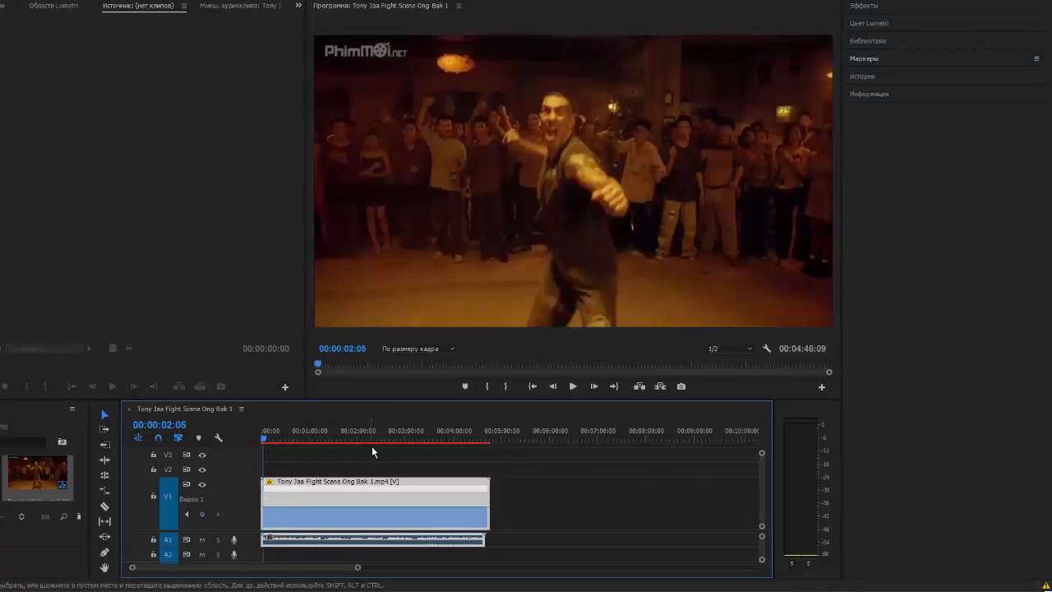
left_click(572, 385)
left_click(573, 386)
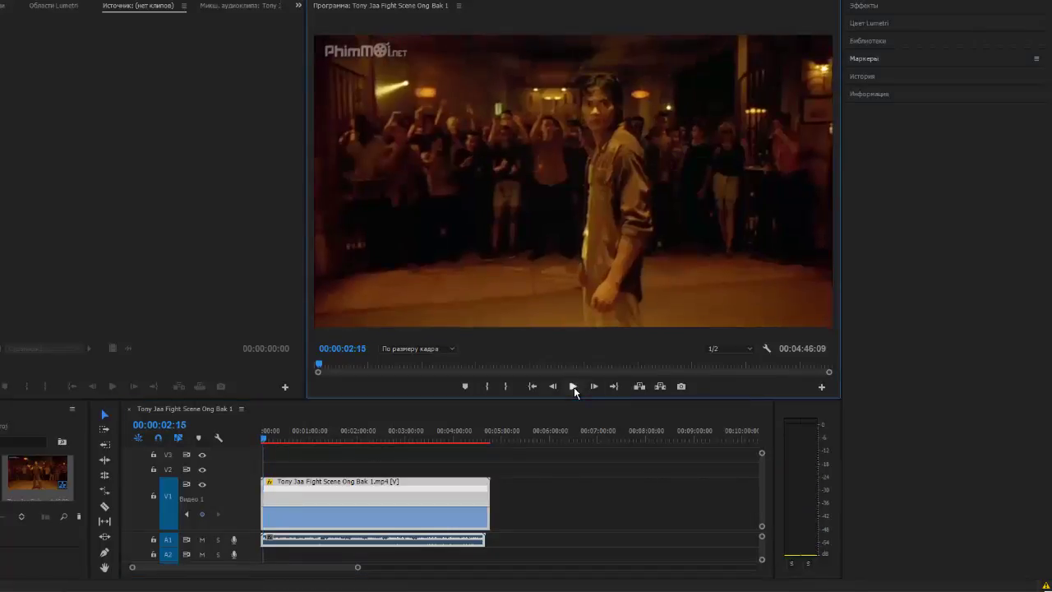
left_click(574, 387)
left_click(573, 387)
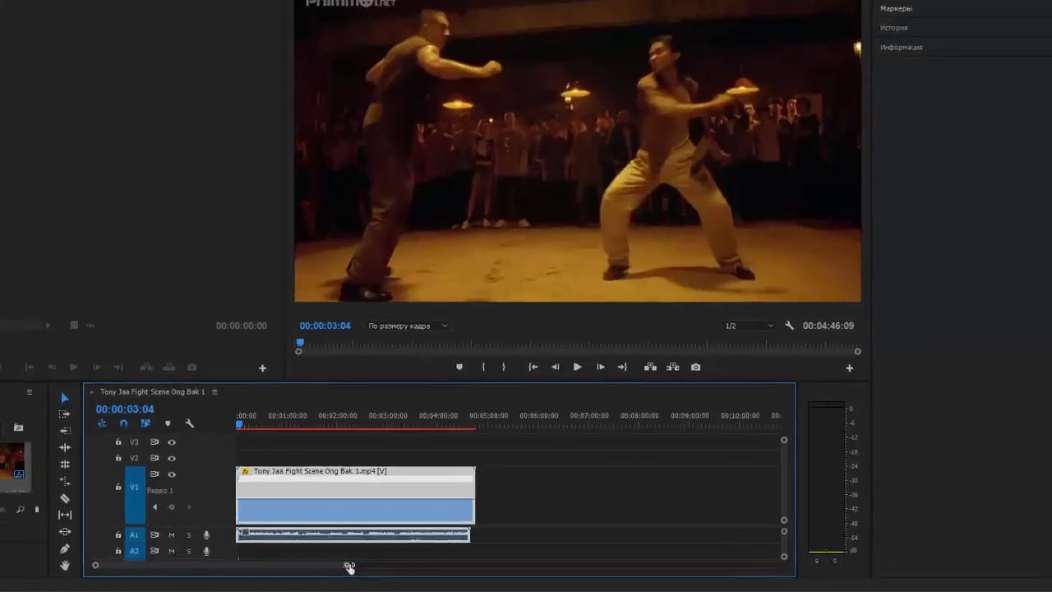
key("=")
key("=")
key("=")
key("=")
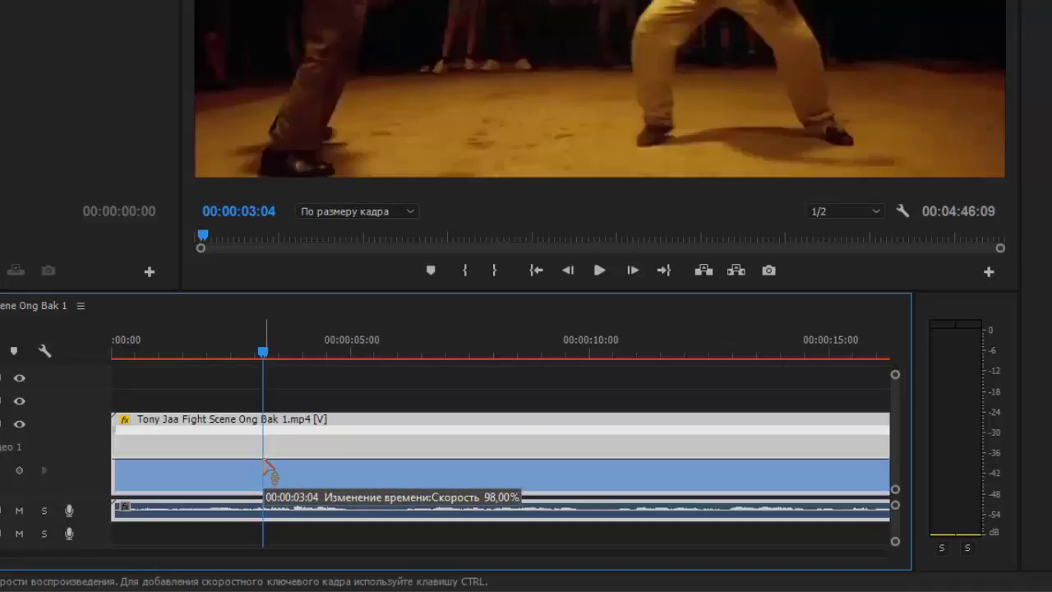
Add a speed keyframe to the V1 clip at 00:00:03:04 and lower the speed after it to slow motion.
key("ctrl")
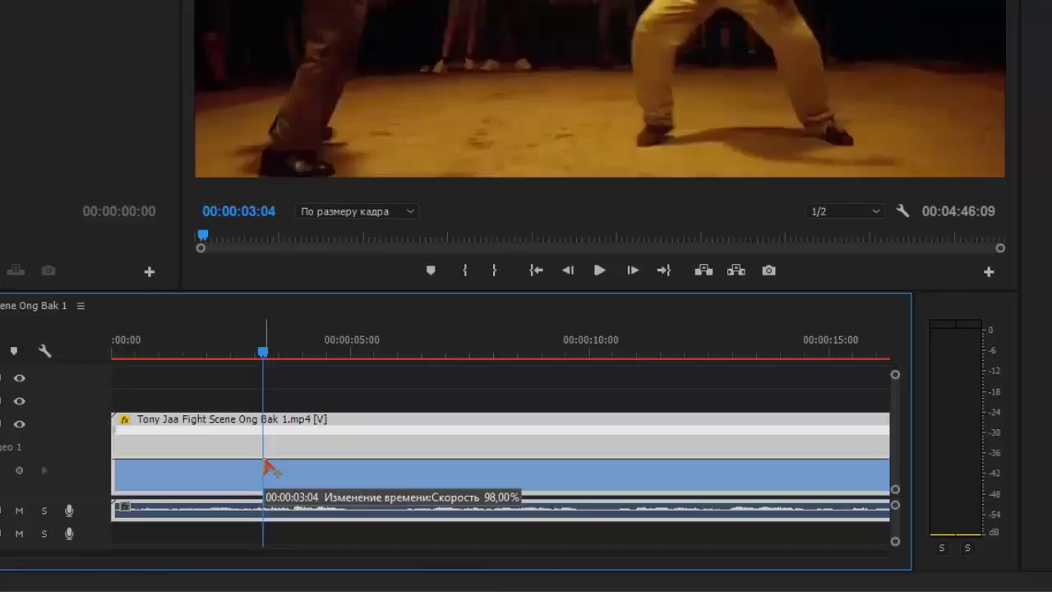
left_click(265, 464, "ctrl")
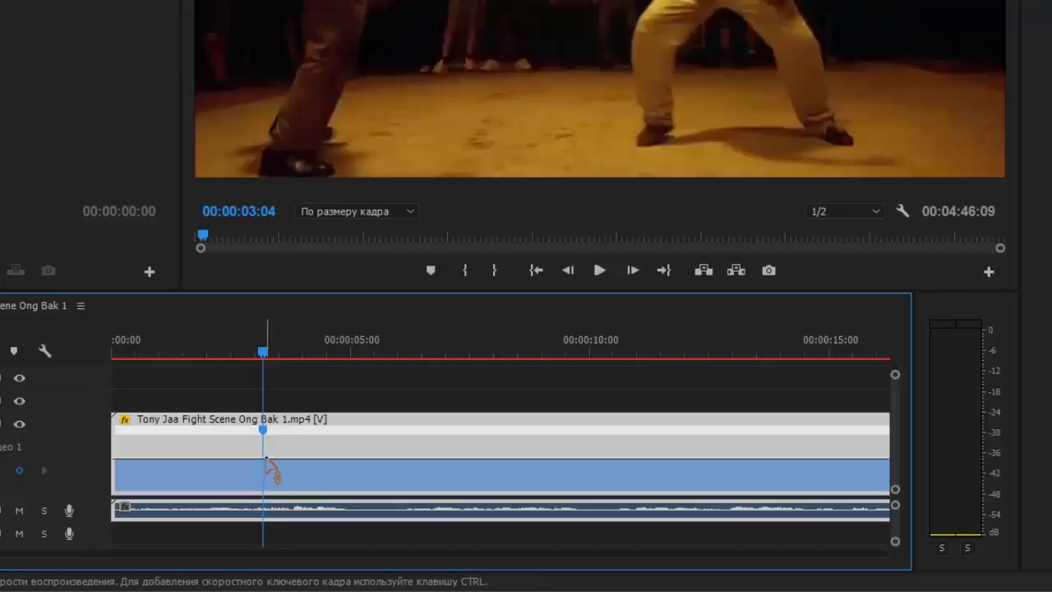
left_click(272, 469)
left_click_drag(271, 462, 296, 534)
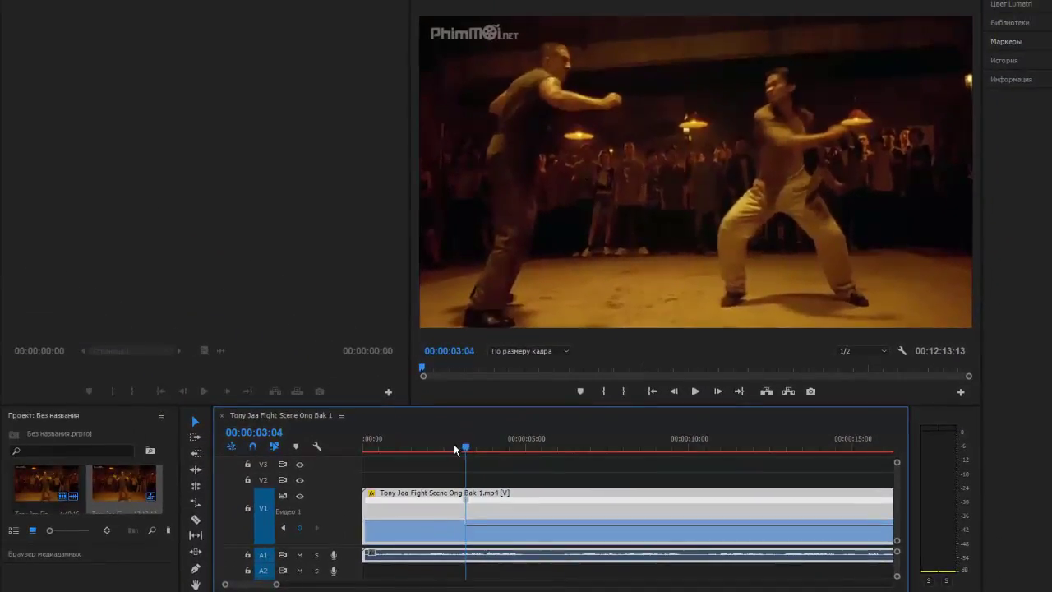
Play the sequence from 00:00:02:18 through the slowed section and stop at 00:00:05:21, where the fighter lies on the ground.
left_click(406, 425)
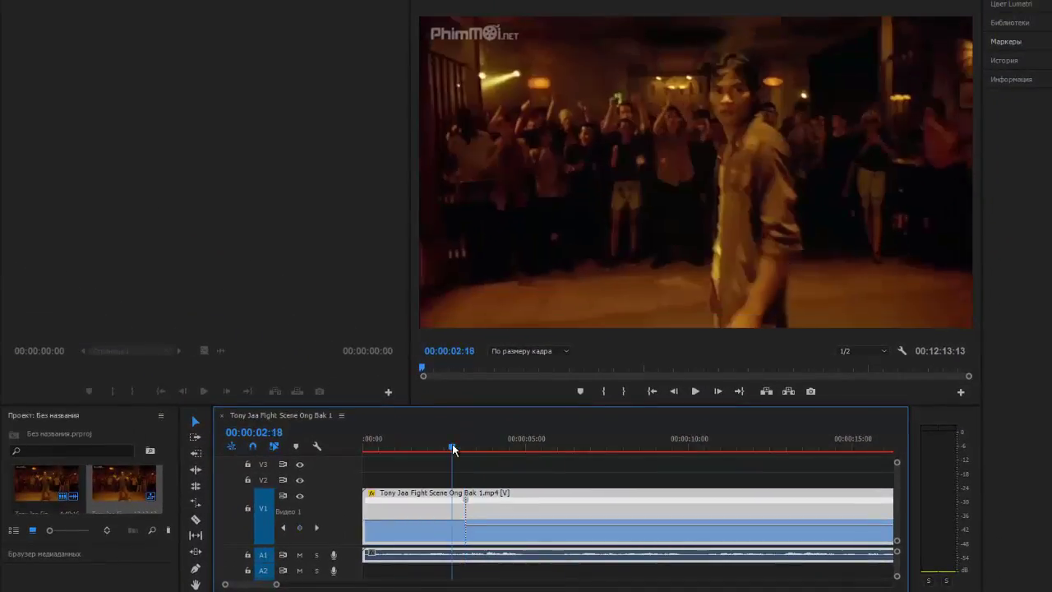
left_click(697, 394)
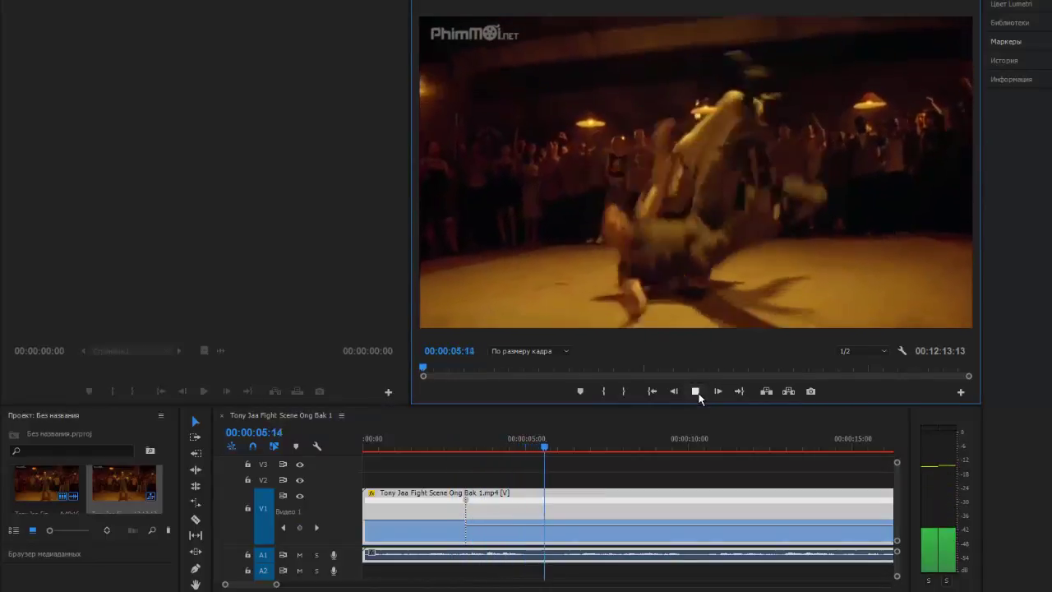
left_click(697, 392)
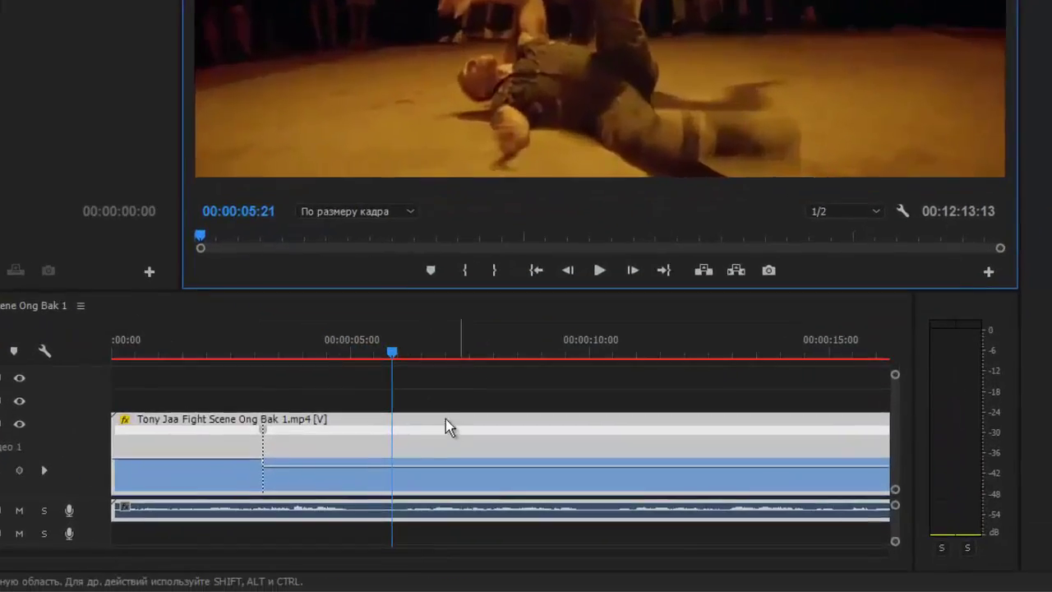
Add a second speed keyframe to the V1 clip at 00:00:05:21 and raise the speed after it to 154%.
key("p")
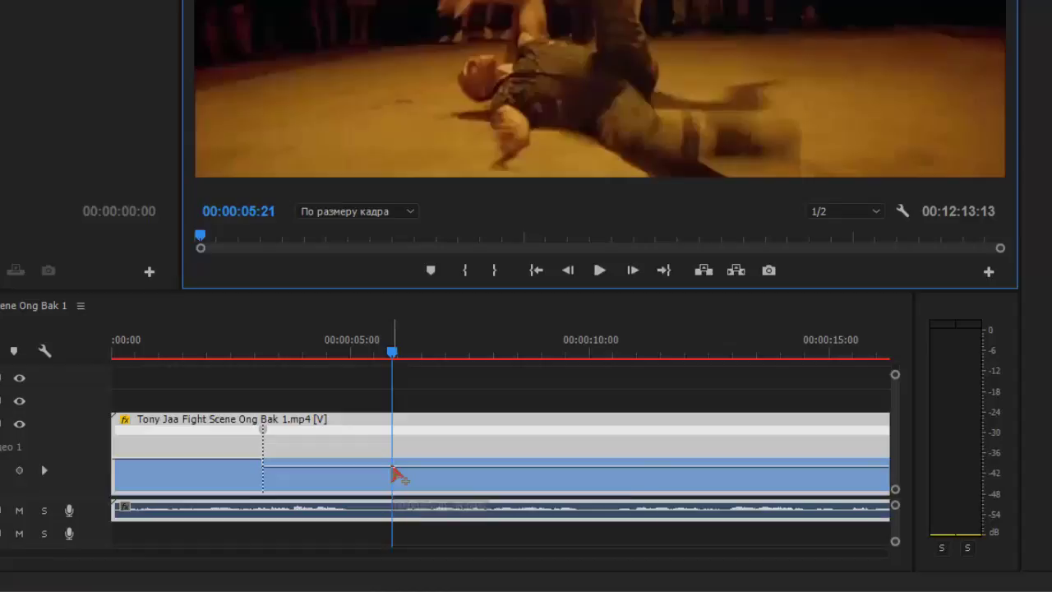
left_click(392, 470)
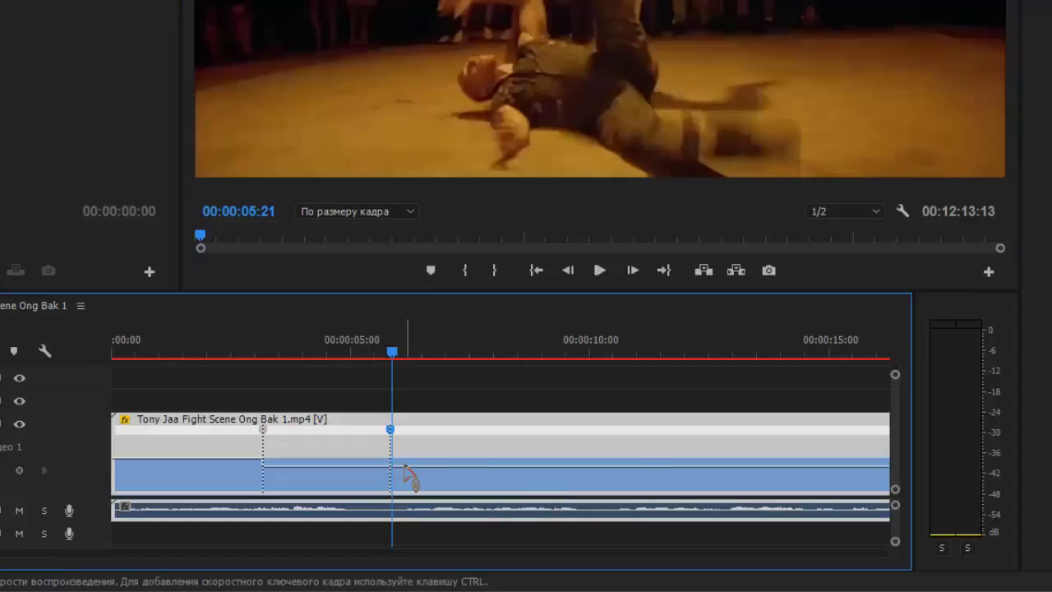
left_click_drag(403, 468, 422, 337)
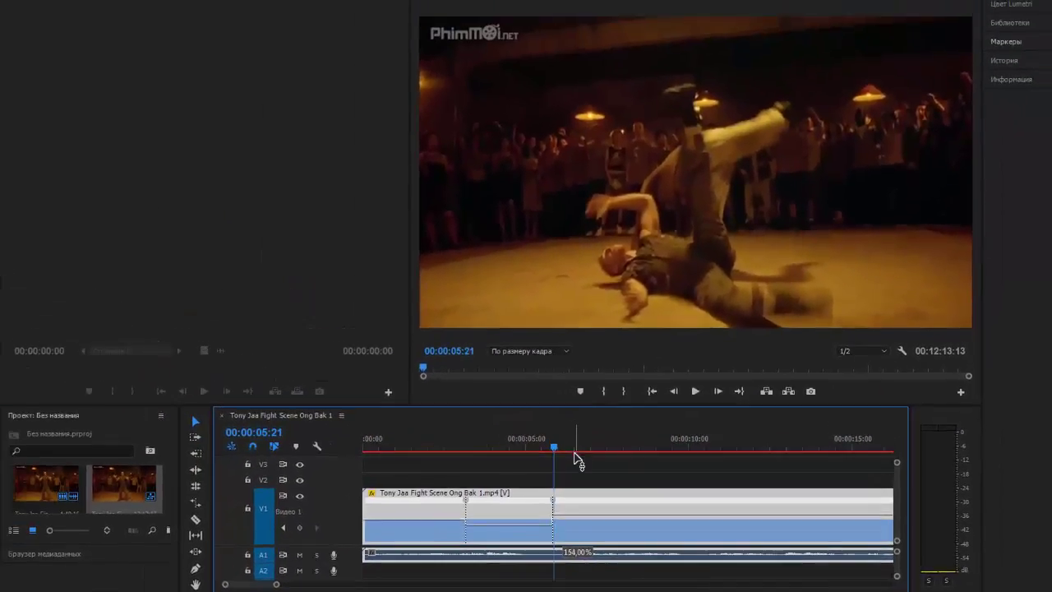
Play the sequence from 00:00:05:17 across the second speed keyframe to check the sped-up section.
left_click_drag(554, 448, 550, 448)
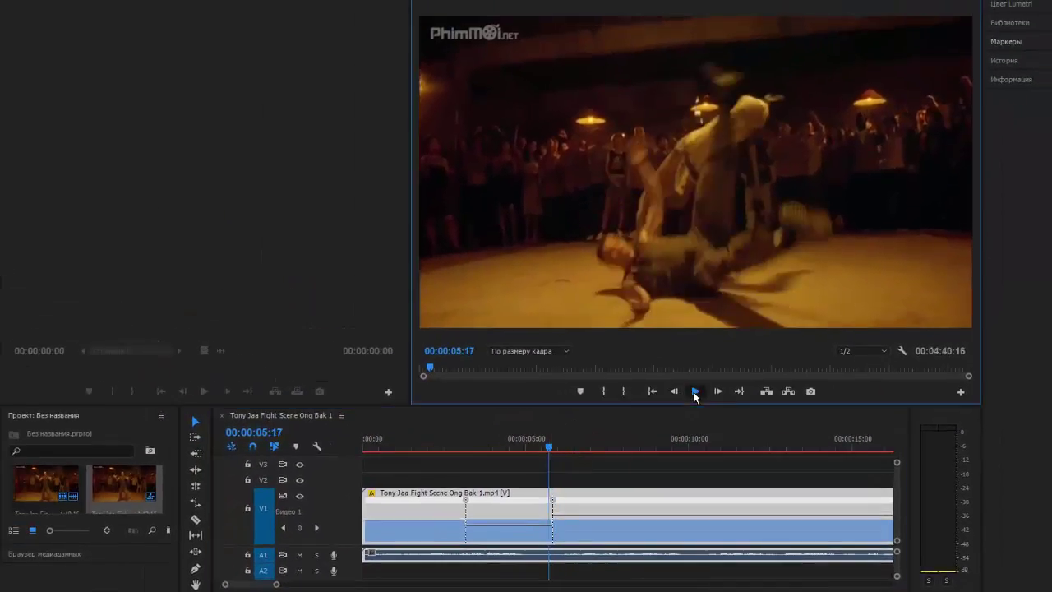
left_click(694, 391)
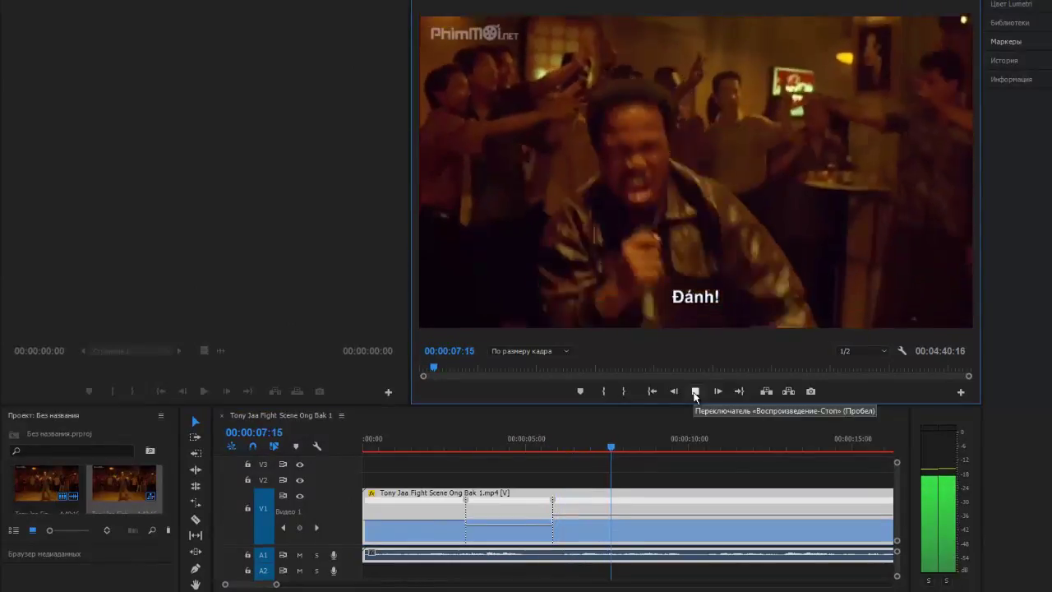
left_click(695, 391)
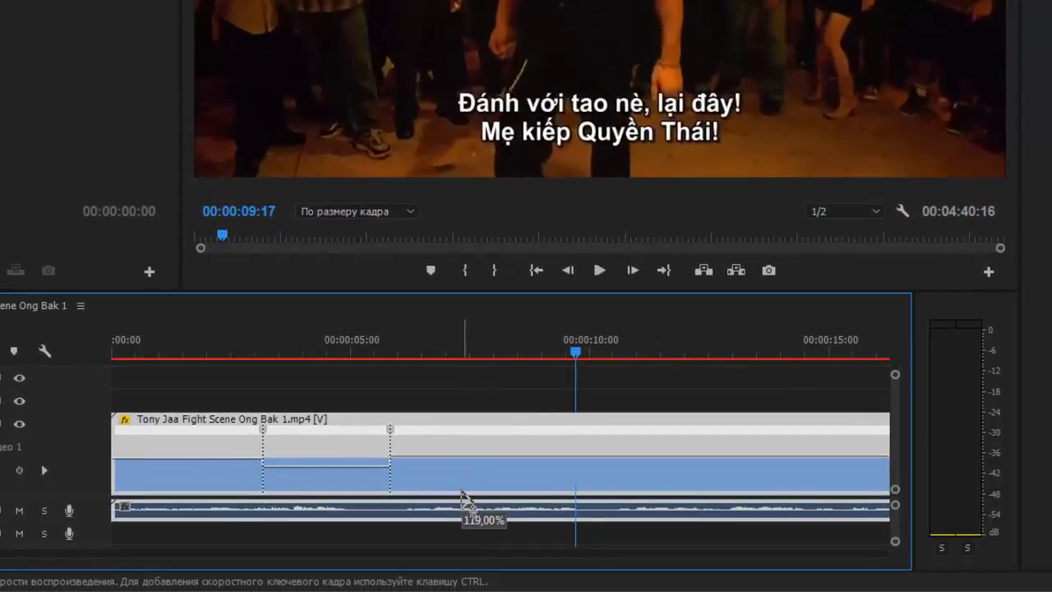
Lower the V1 clip's speed after the second keyframe to extreme slow motion and play back the result.
left_click_drag(463, 498, 458, 559)
left_click_drag(575, 352, 378, 352)
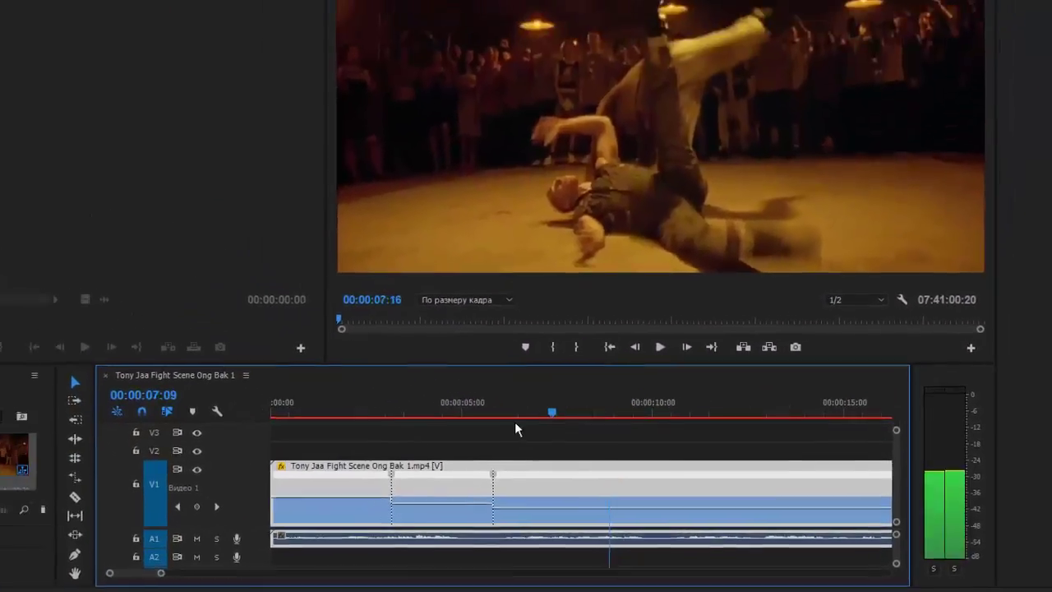
left_click(694, 392)
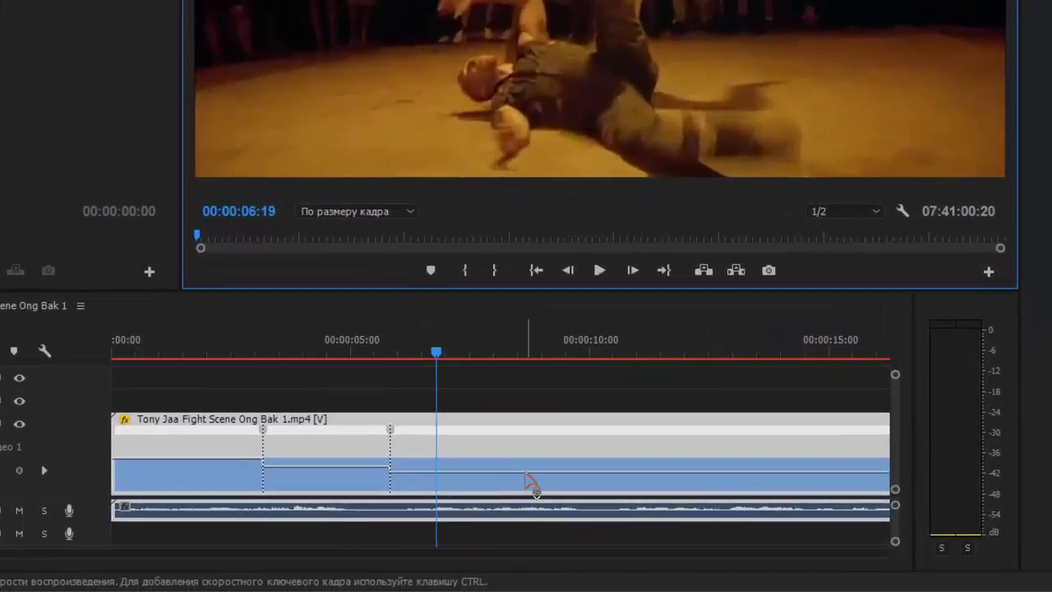
Raise the V1 clip's speed after the second keyframe above normal and play the sequence up to 00:00:08:06.
left_click_drag(565, 502, 569, 379)
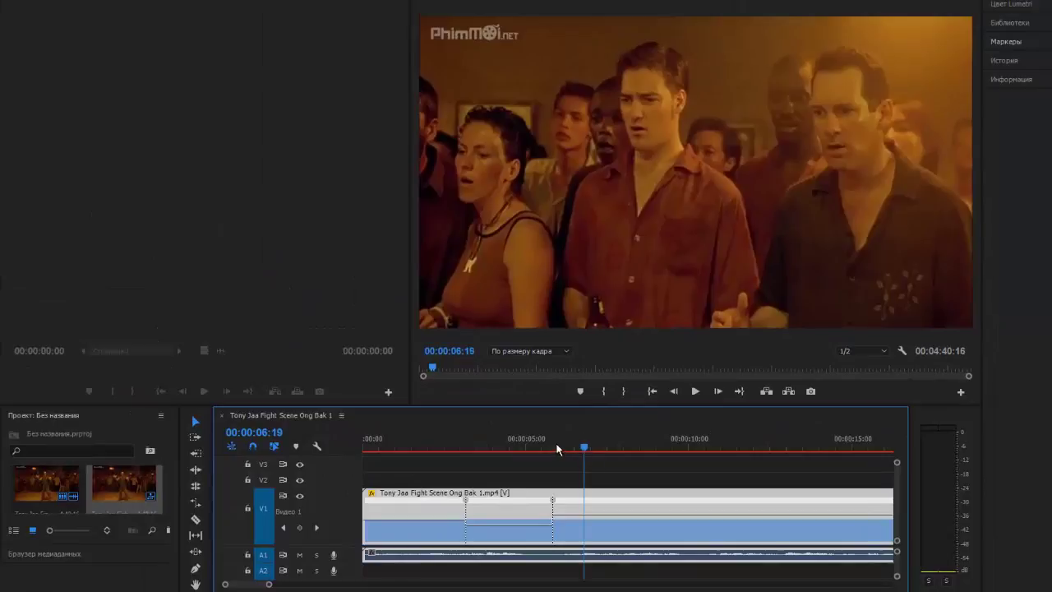
left_click(369, 351)
left_click(694, 391)
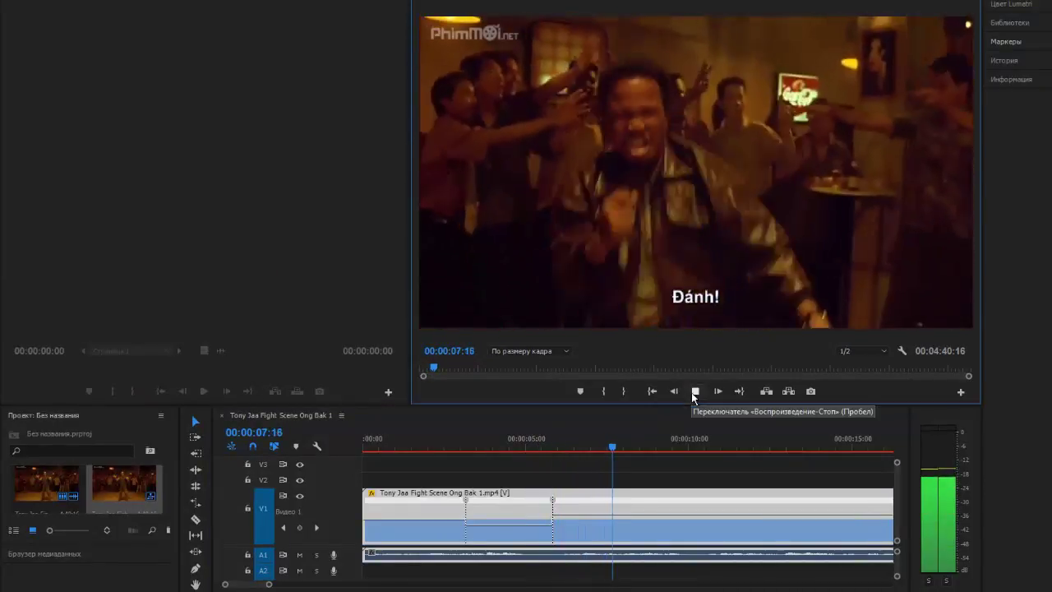
left_click(695, 391)
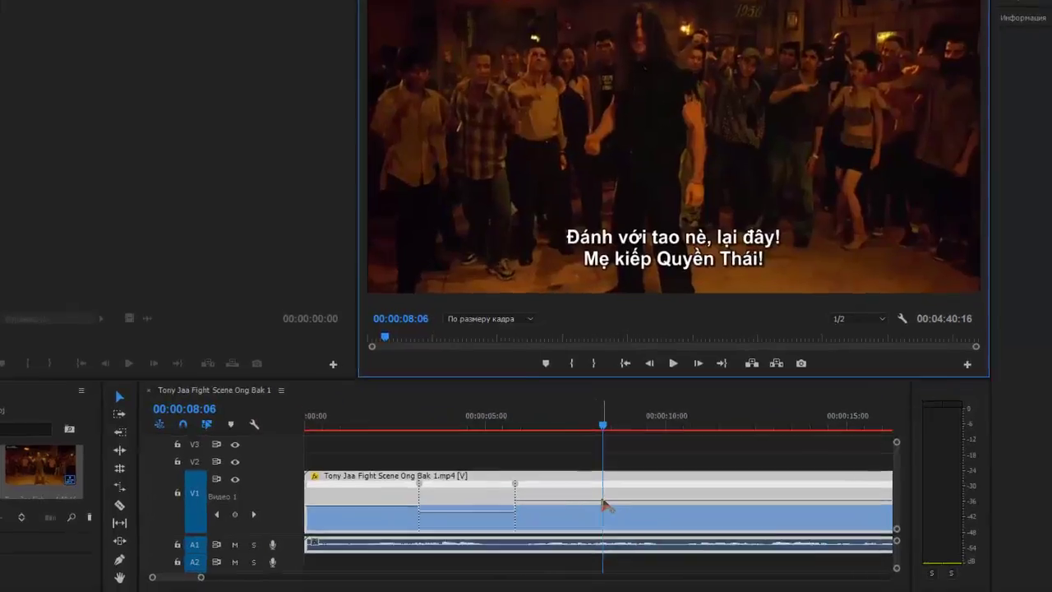
Add speed keyframes at 00:00:08:06 and 00:00:09:02, setting the section between them slightly below normal speed and speeding up everything after.
left_click(633, 517, "ctrl")
left_click_drag(642, 516, 649, 557)
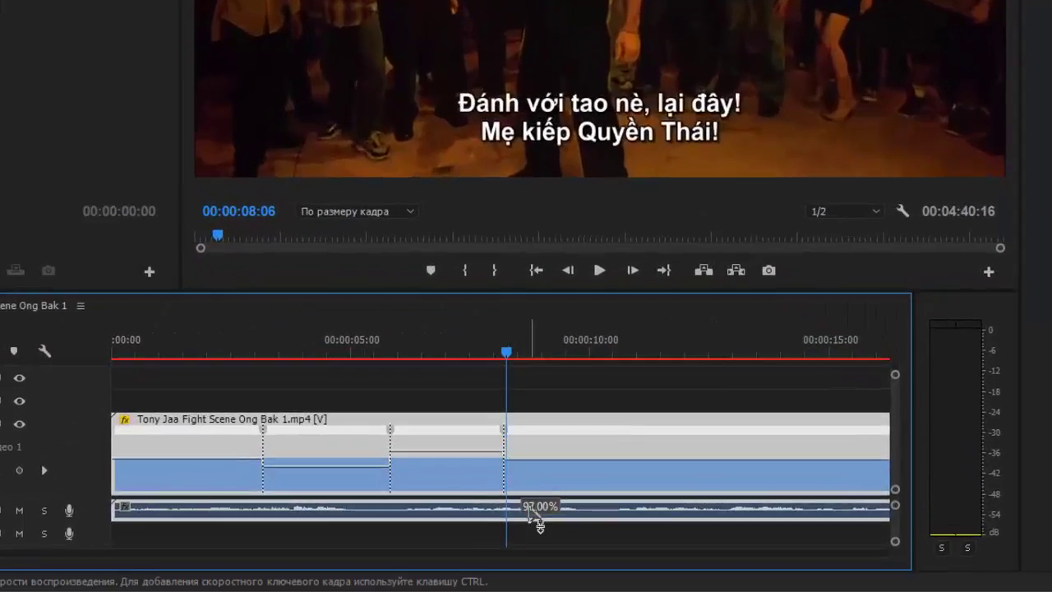
left_click_drag(507, 354, 545, 354)
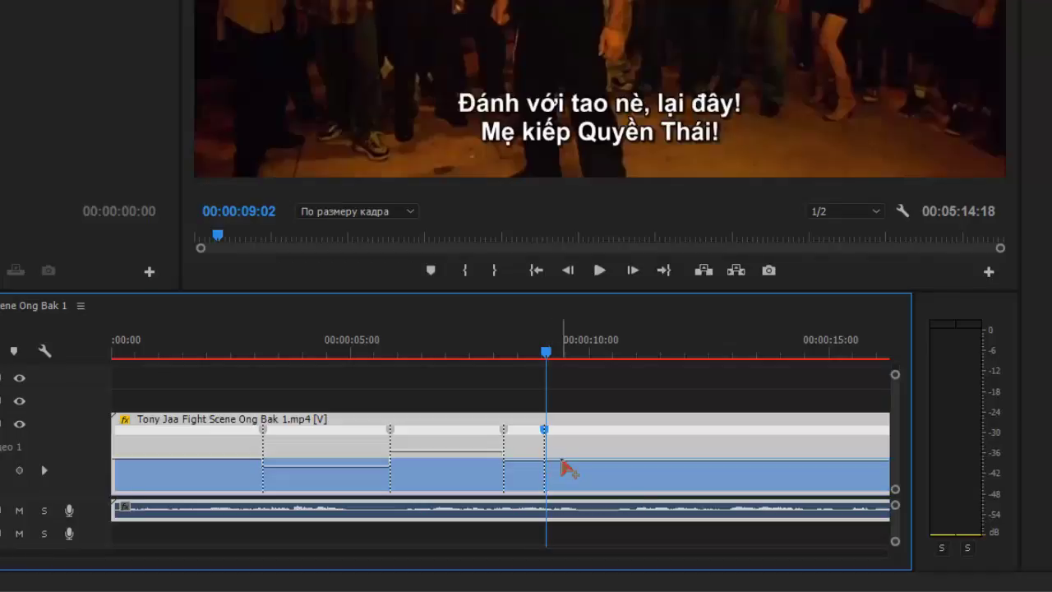
left_click_drag(564, 469, 554, 328)
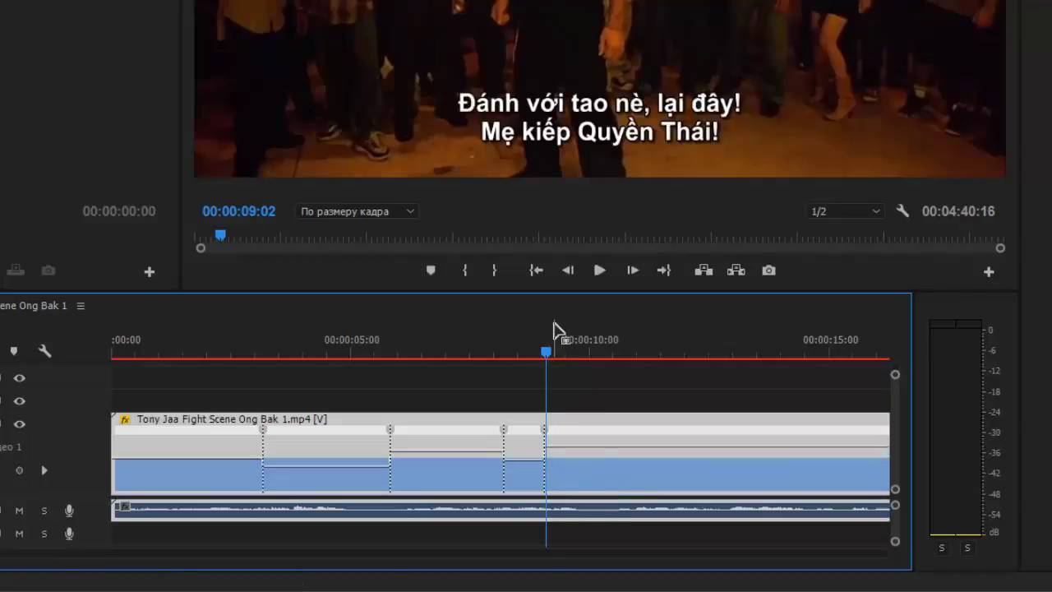
Play back the newly keyframed sections up to 00:00:10:18 and return the playhead to the start of the sequence.
key("space")
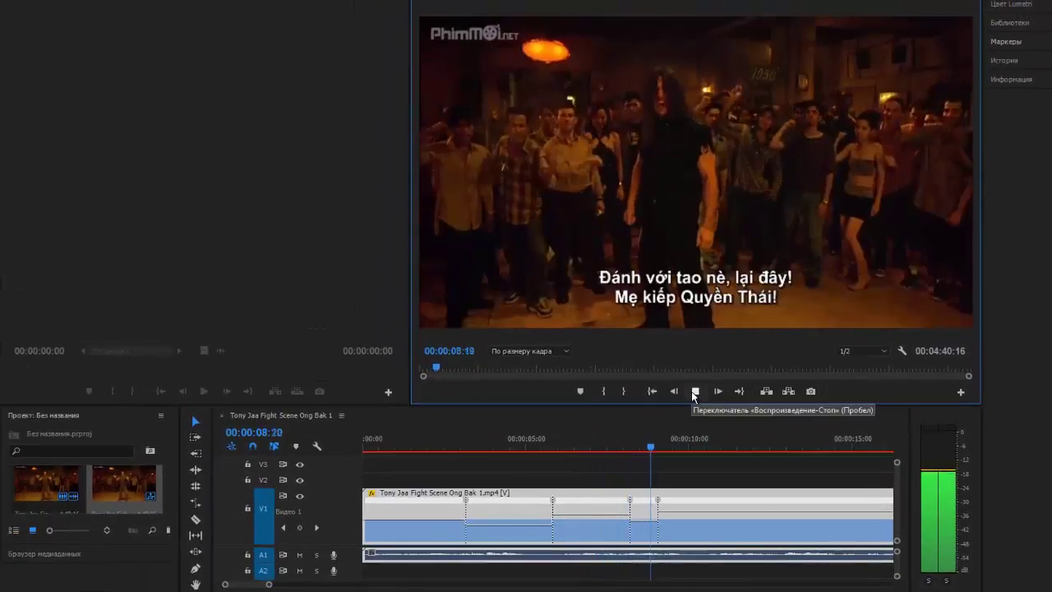
left_click(695, 393)
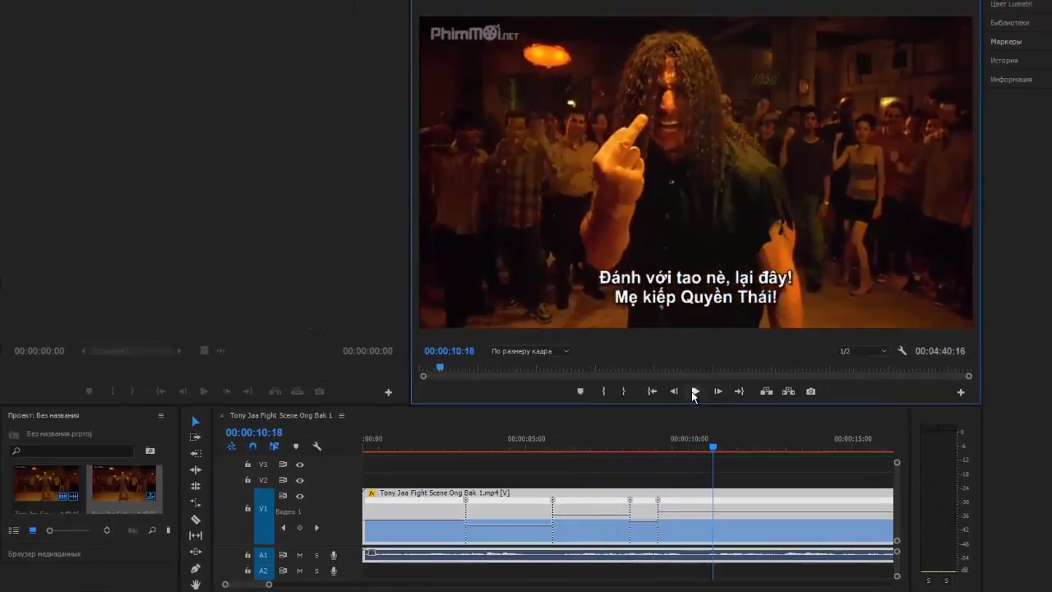
left_click_drag(713, 449, 353, 450)
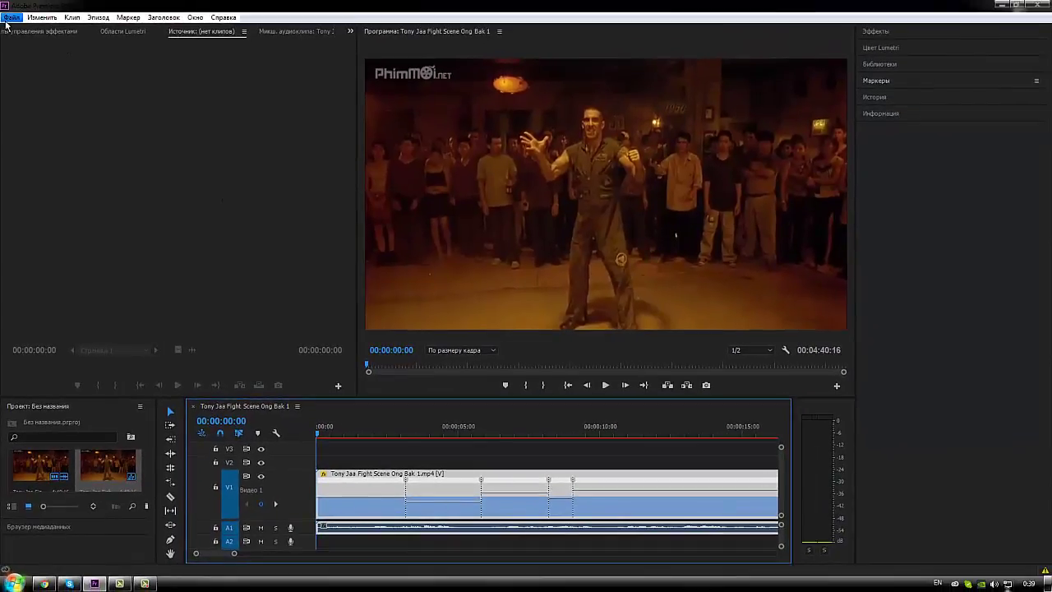
Open the media export settings for the sequence and choose HEVC (H.265) as the format.
left_click(10, 18)
mouse_move(73, 326)
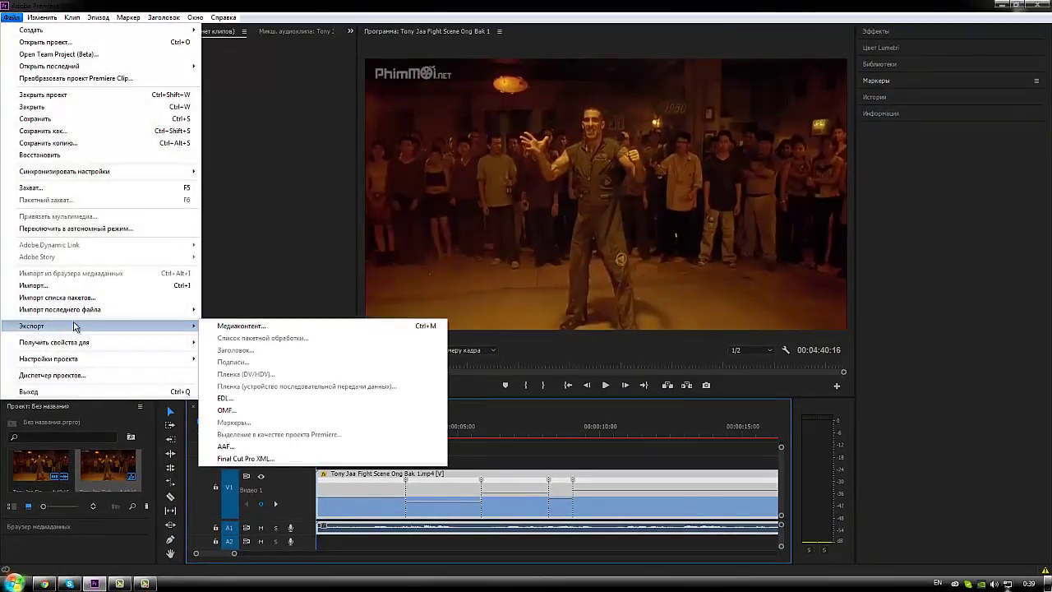
left_click(271, 327)
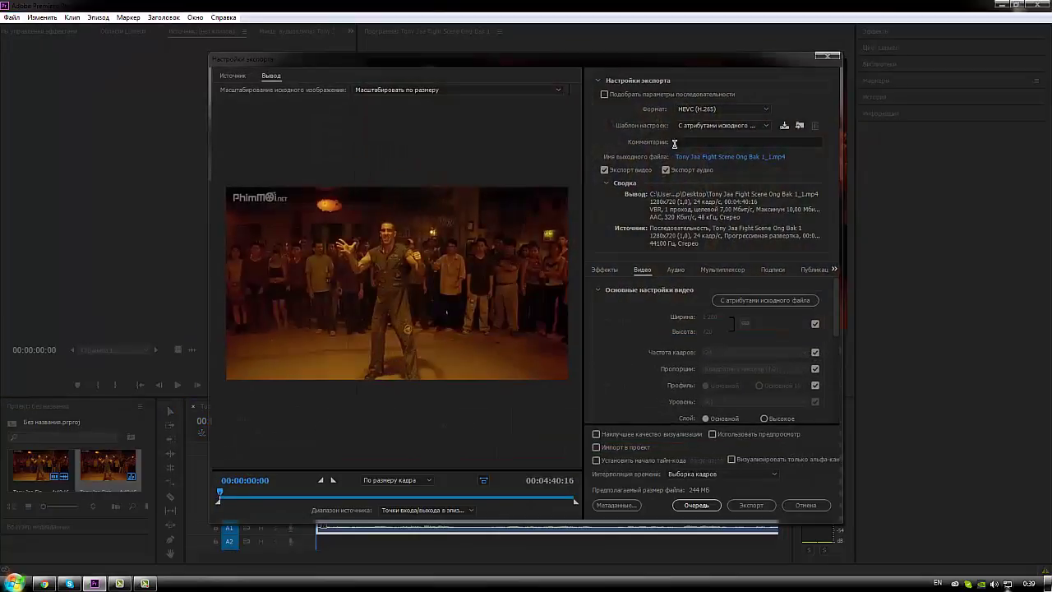
left_click(766, 107)
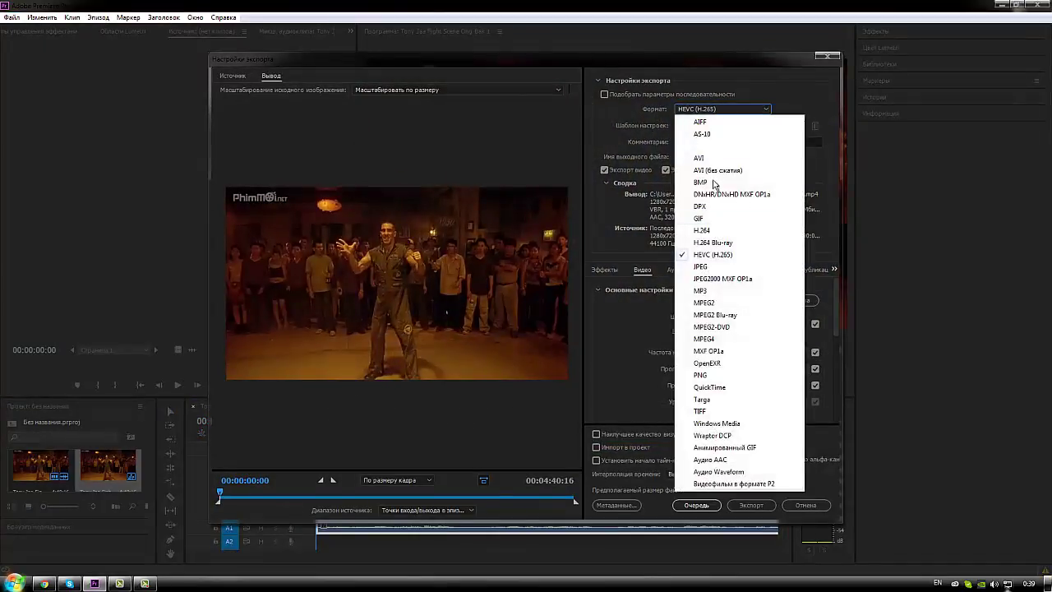
left_click(712, 254)
Apply the HD 720p export preset and start exporting the sequence.
left_click(715, 125)
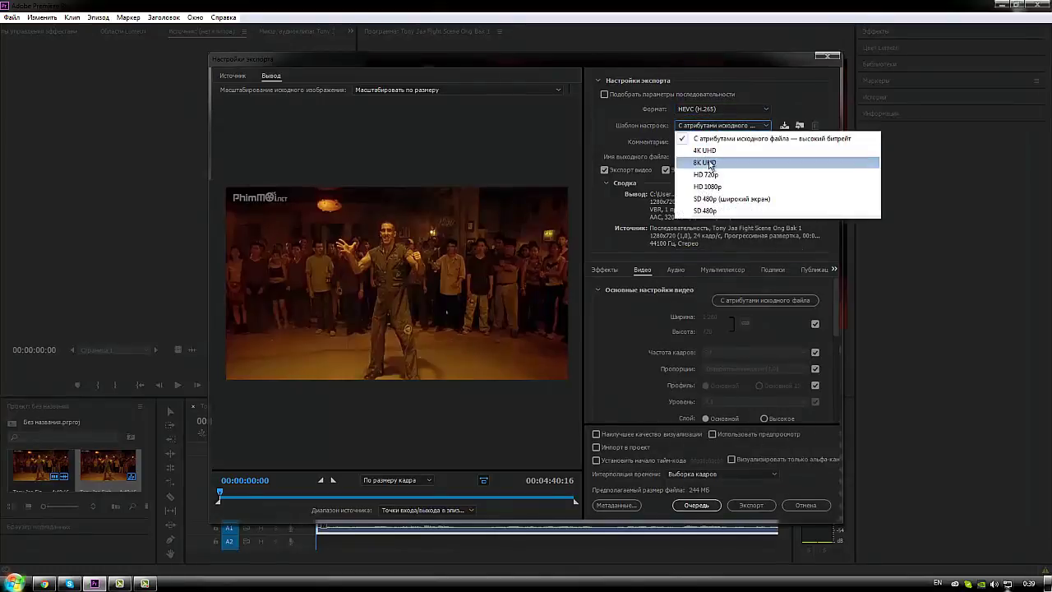
left_click(707, 175)
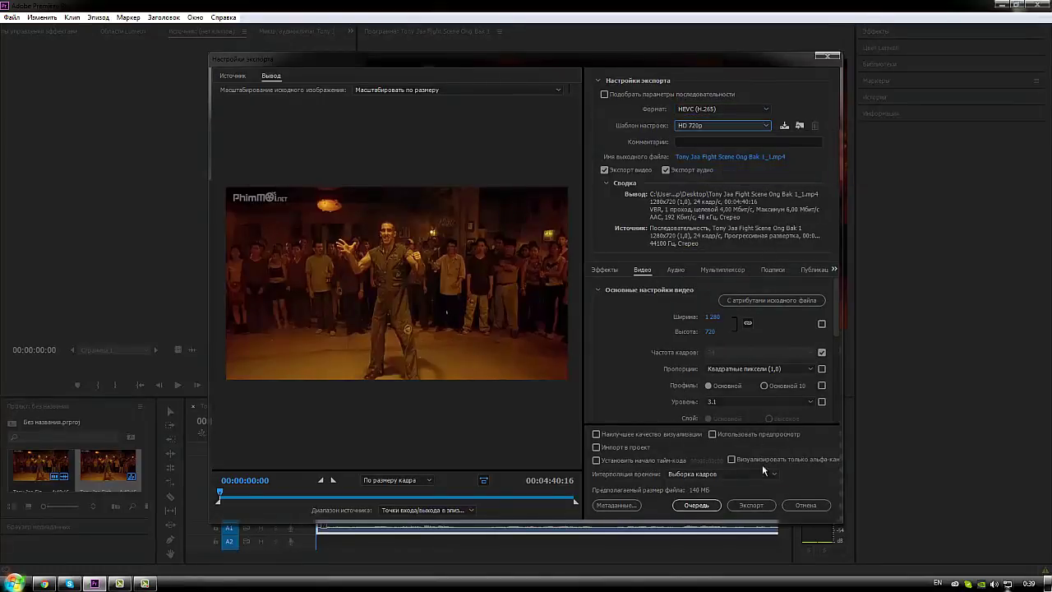
left_click(747, 504)
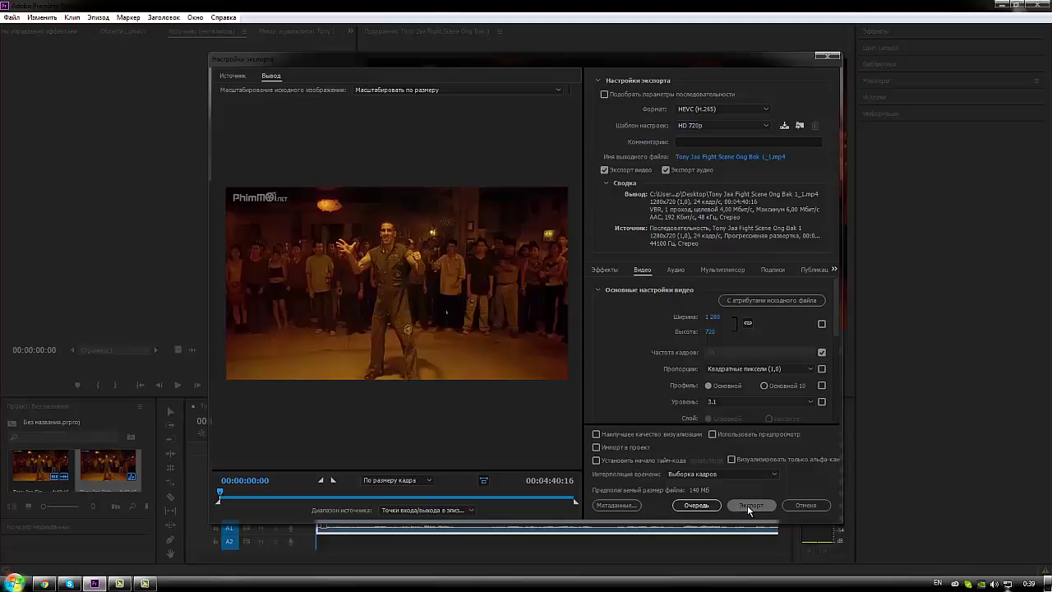